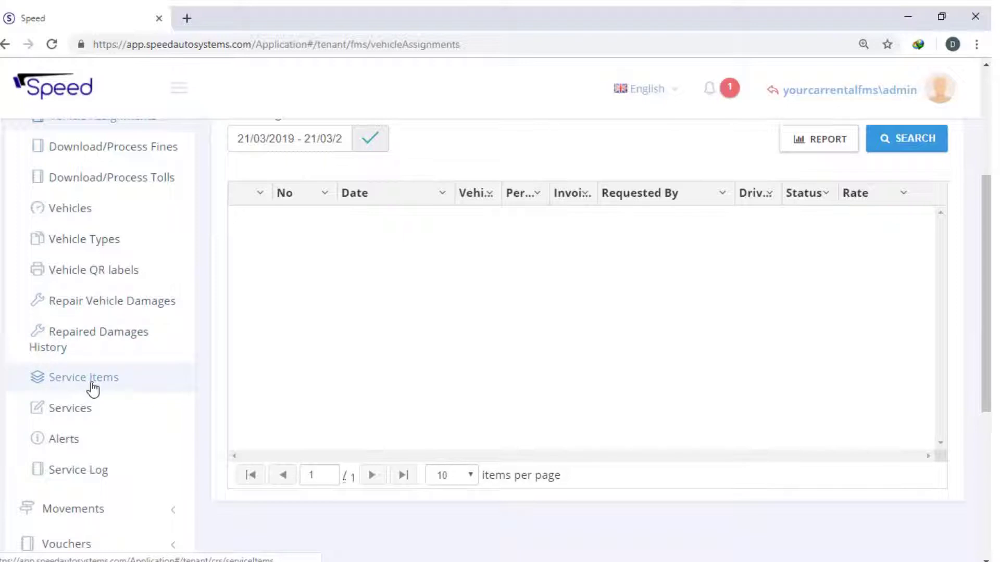
Step: Open the fleet's Service Items list, view the blank form for creating a service item, and close it unsaved
{"action": "left_click", "coordinate": [93, 388]}
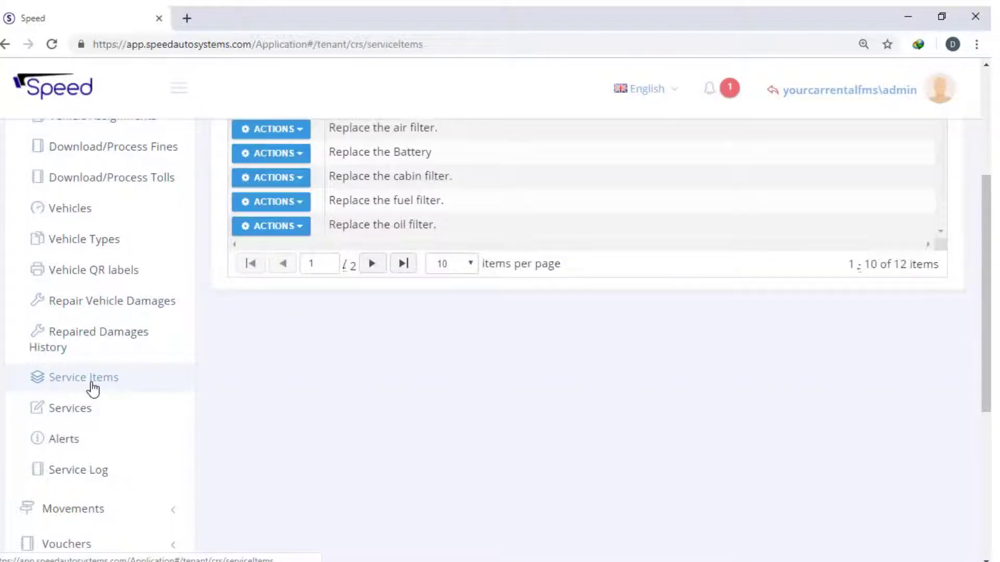
{"action": "scroll", "coordinate": [533, 383], "scroll_direction": "up", "scroll_amount": 5}
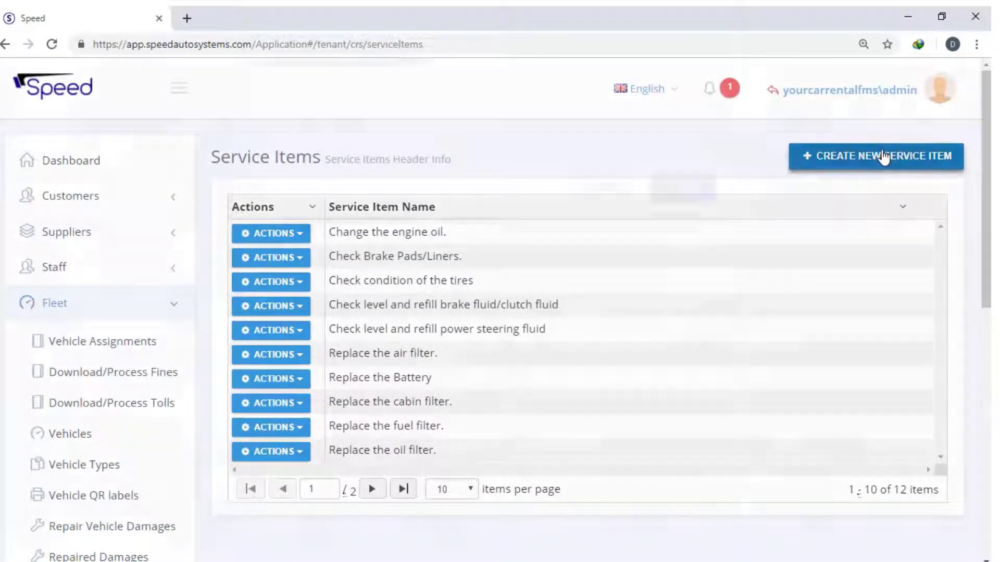
{"action": "left_click", "coordinate": [884, 156]}
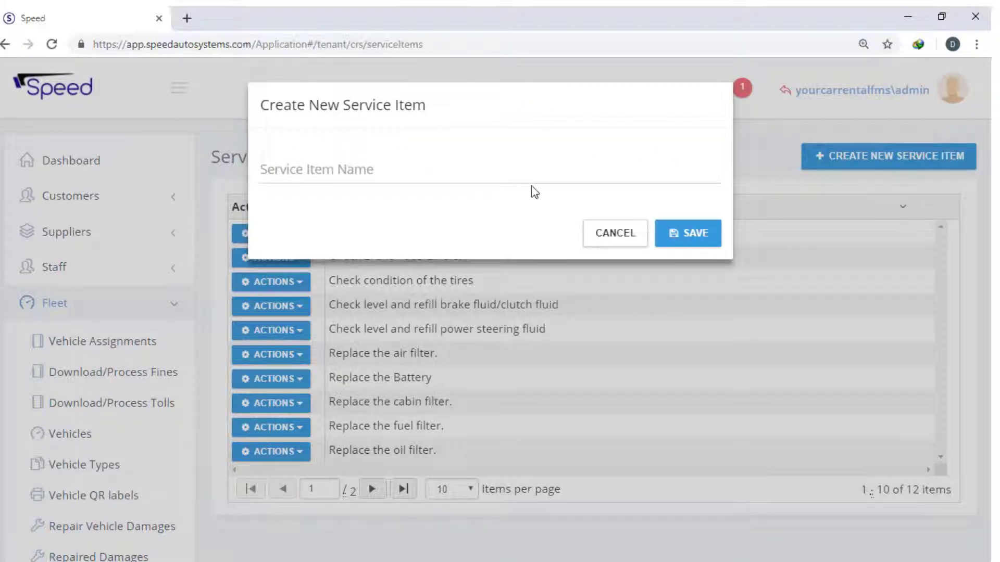
{"action": "left_click", "coordinate": [600, 234]}
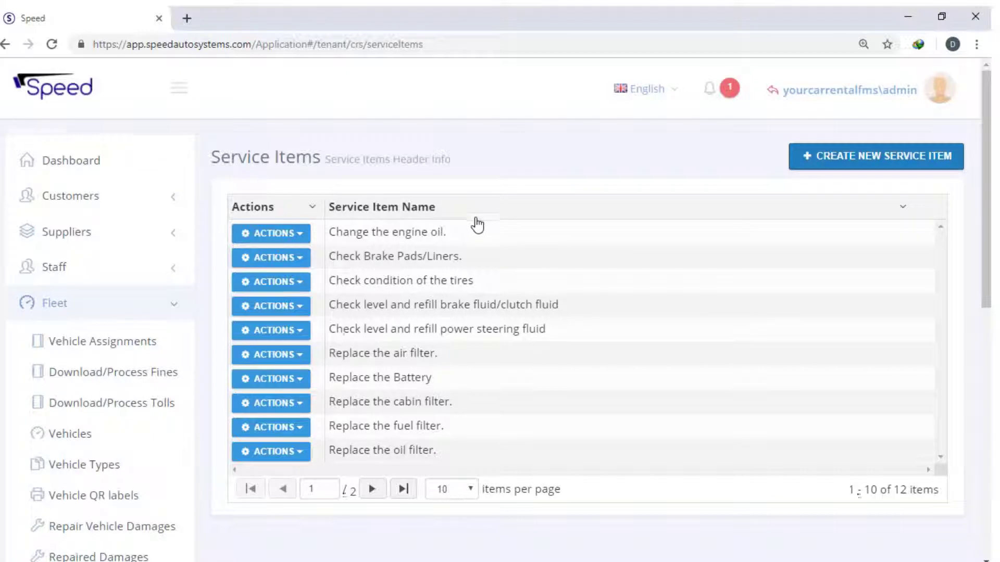
Step: Look through the service items on the second page of the list and return to the first page
{"action": "scroll", "coordinate": [478, 225], "scroll_direction": "down", "scroll_amount": 3}
{"action": "scroll", "coordinate": [477, 225], "scroll_direction": "up", "scroll_amount": 3}
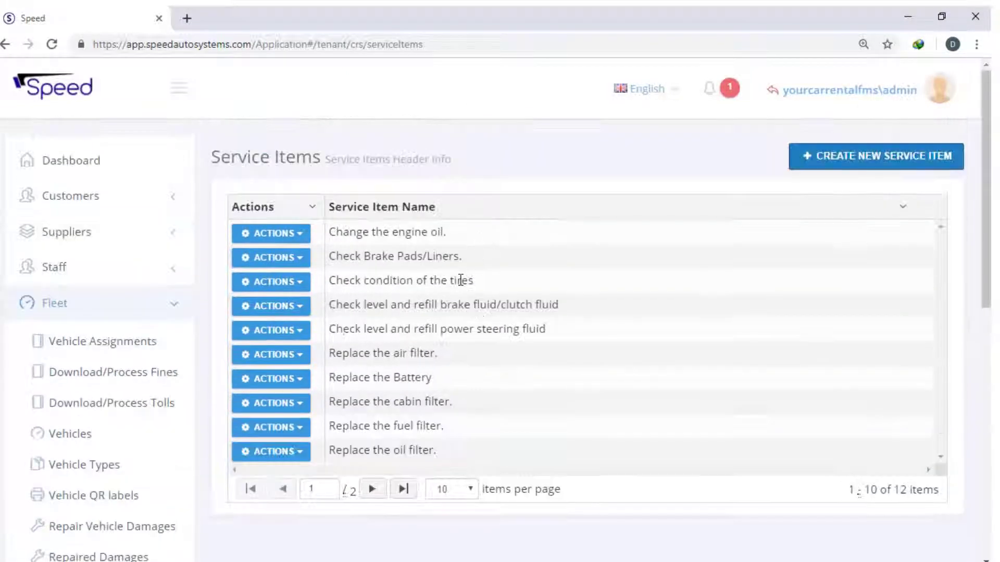
{"action": "left_click", "coordinate": [379, 491]}
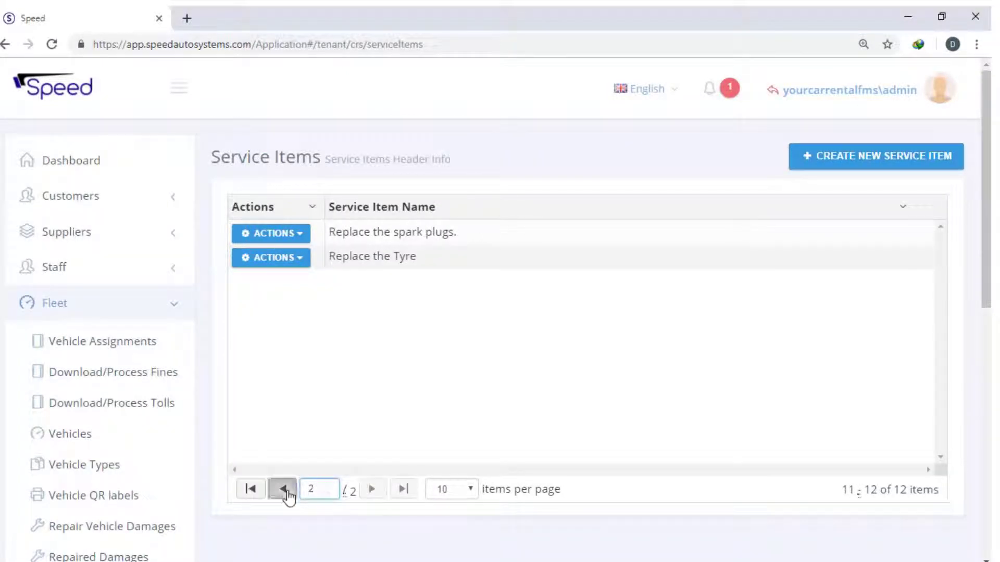
{"action": "left_click", "coordinate": [286, 493]}
Step: Open the fleet's Services page to see the default vehicle services
{"action": "scroll", "coordinate": [332, 374], "scroll_direction": "down", "scroll_amount": 4}
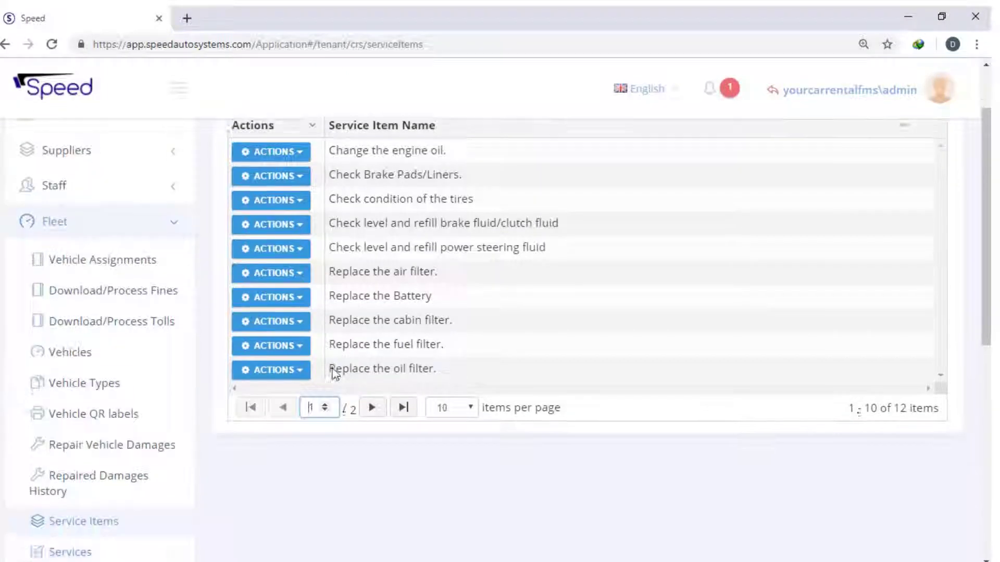
{"action": "left_click", "coordinate": [68, 414]}
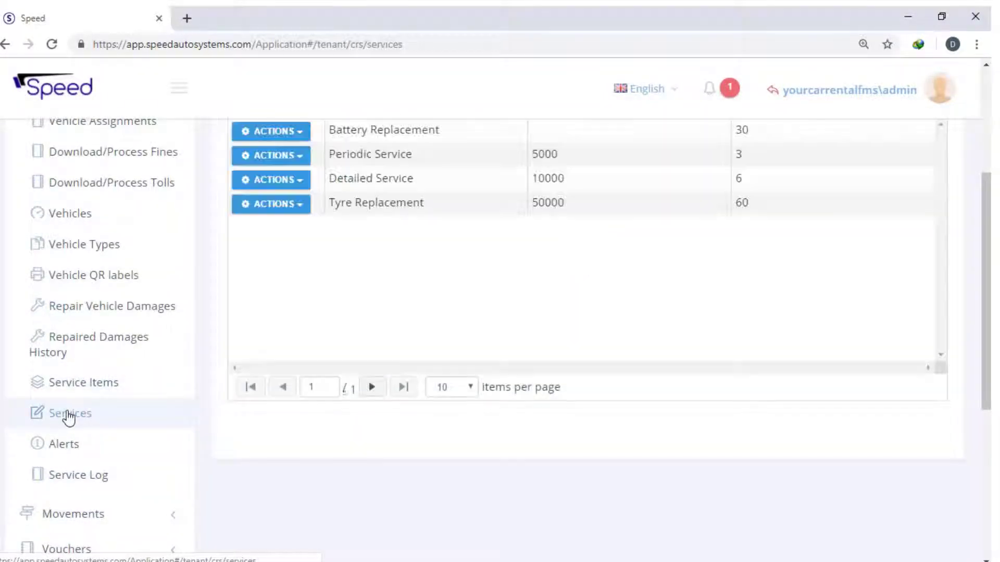
{"action": "scroll", "coordinate": [676, 330], "scroll_direction": "up", "scroll_amount": 4}
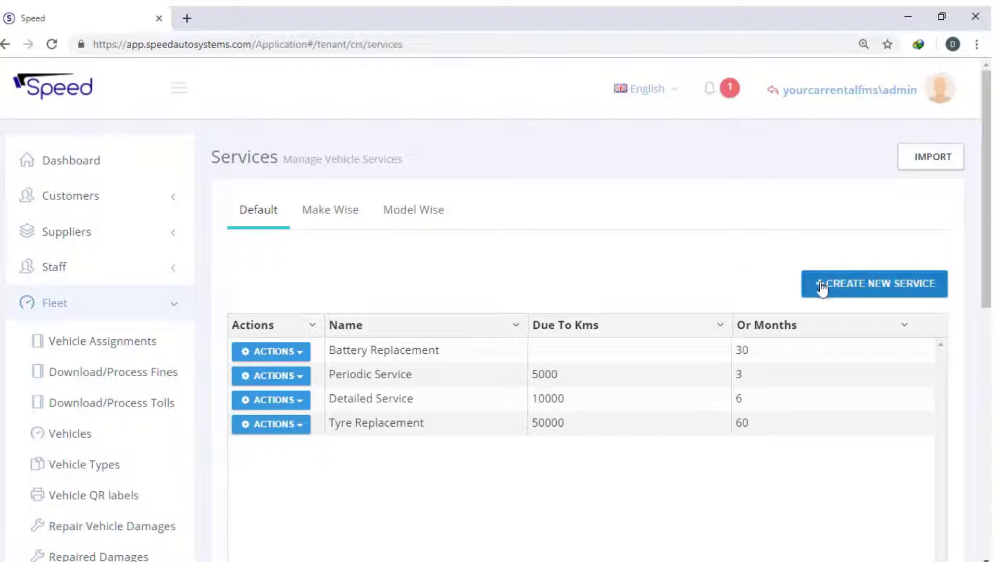
Step: Start a new default service named Detailed Service, due at 10000 kms or 6 months
{"action": "left_click", "coordinate": [841, 290]}
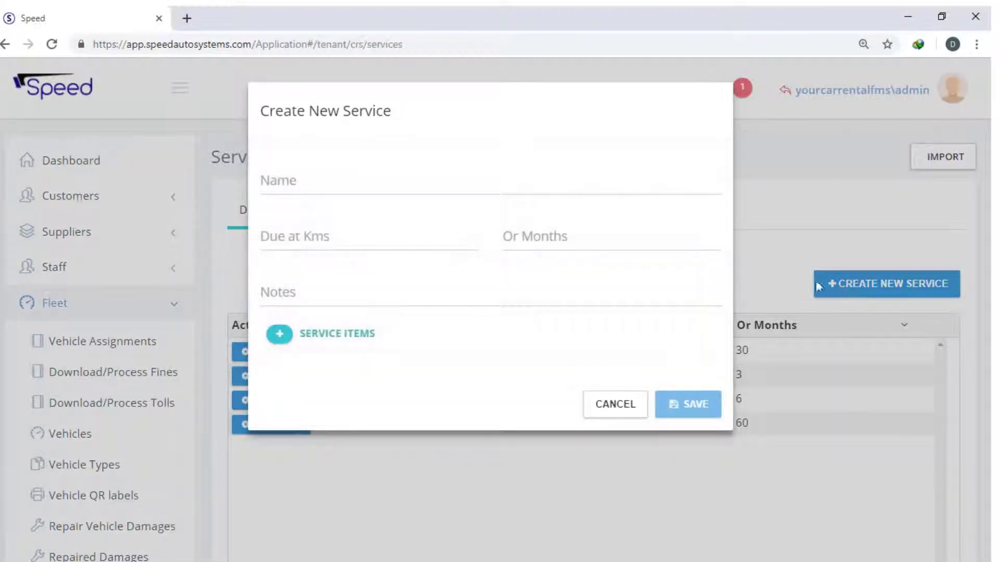
{"action": "left_click", "coordinate": [354, 179]}
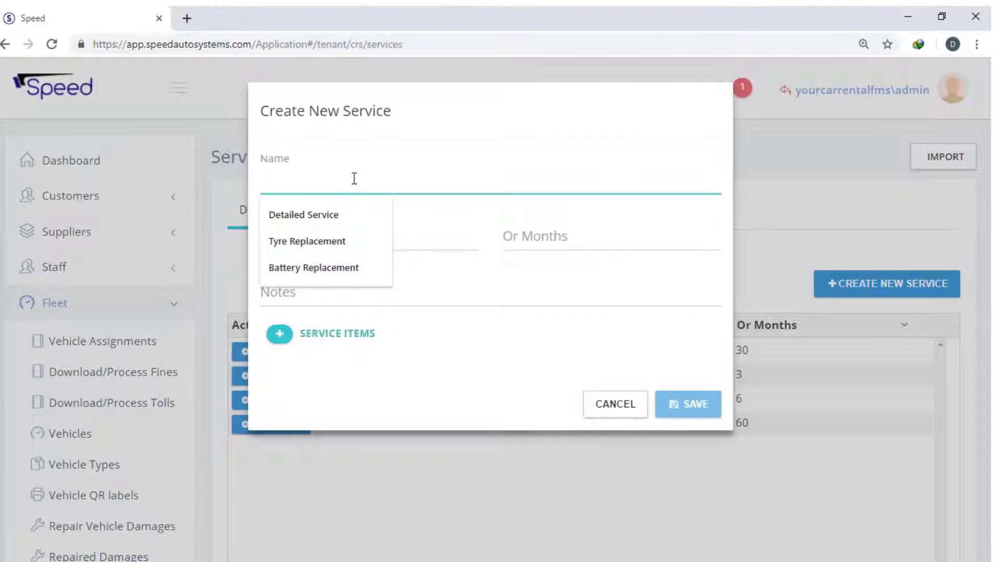
{"action": "left_click", "coordinate": [328, 215]}
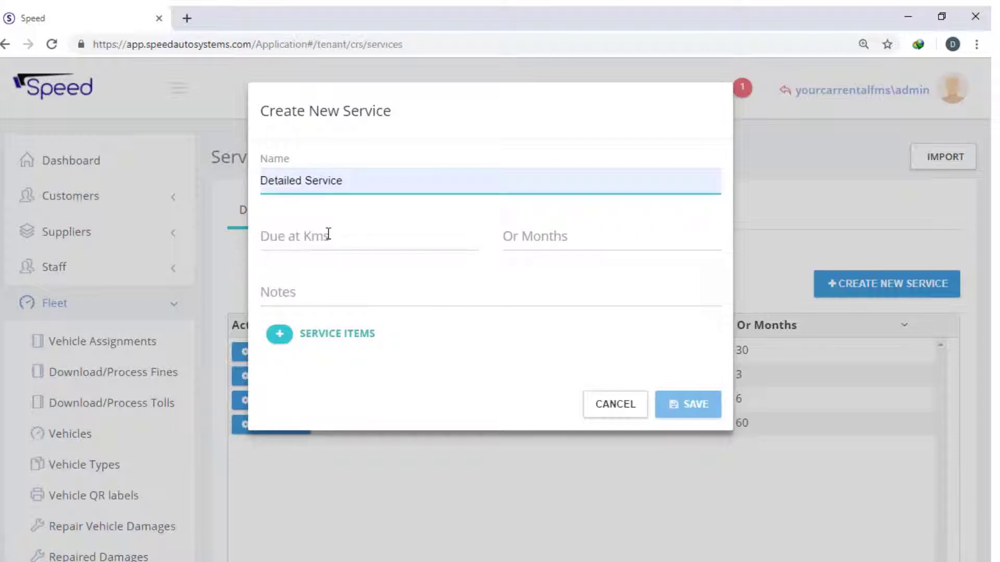
{"action": "left_click", "coordinate": [328, 236]}
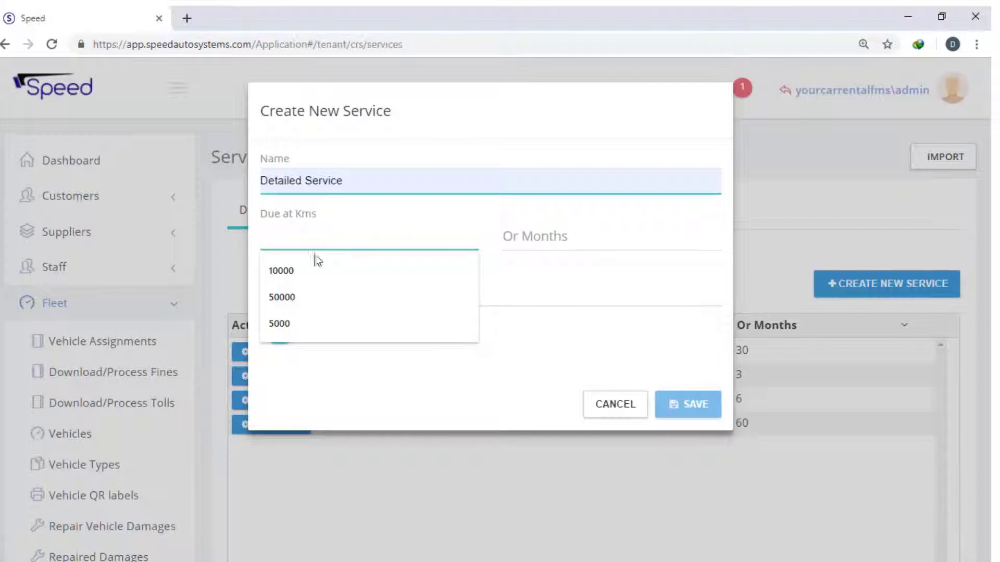
{"action": "left_click", "coordinate": [317, 263]}
{"action": "left_click", "coordinate": [555, 241]}
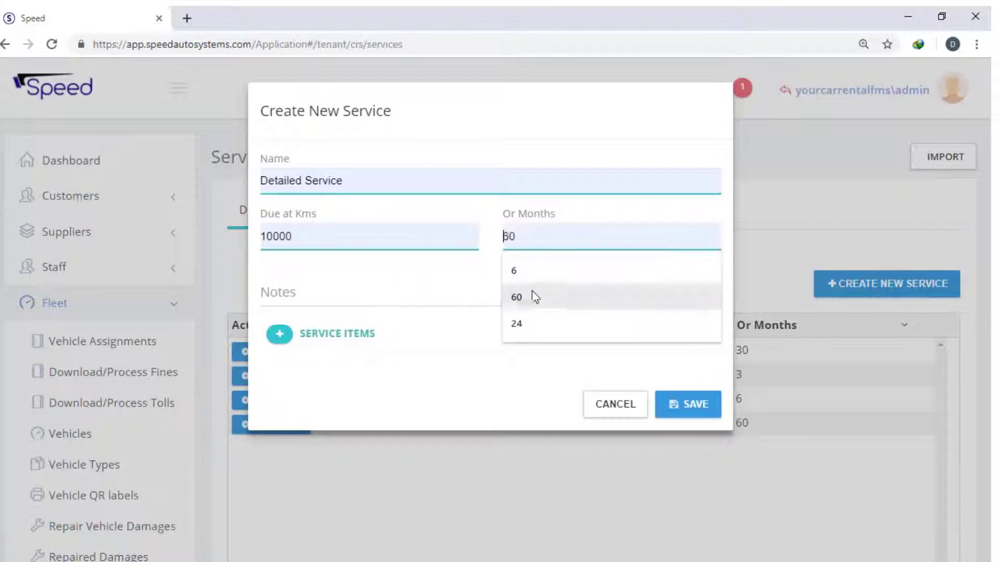
{"action": "left_click", "coordinate": [531, 271]}
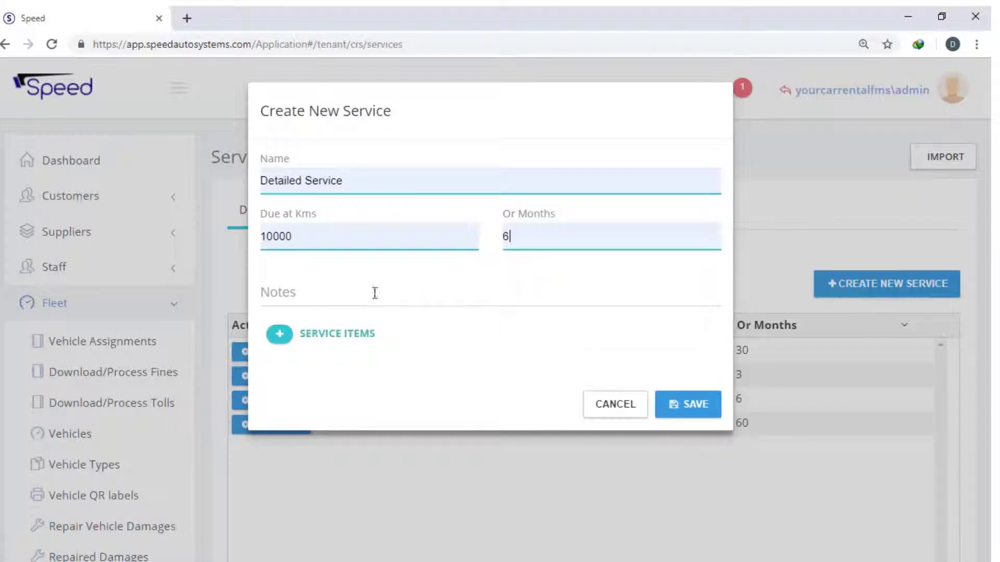
Step: Select engine oil, tire condition, brake/clutch fluid, air filter, cabin filter and oil filter as service items, and discard both the selection and the new service
{"action": "left_click", "coordinate": [279, 333]}
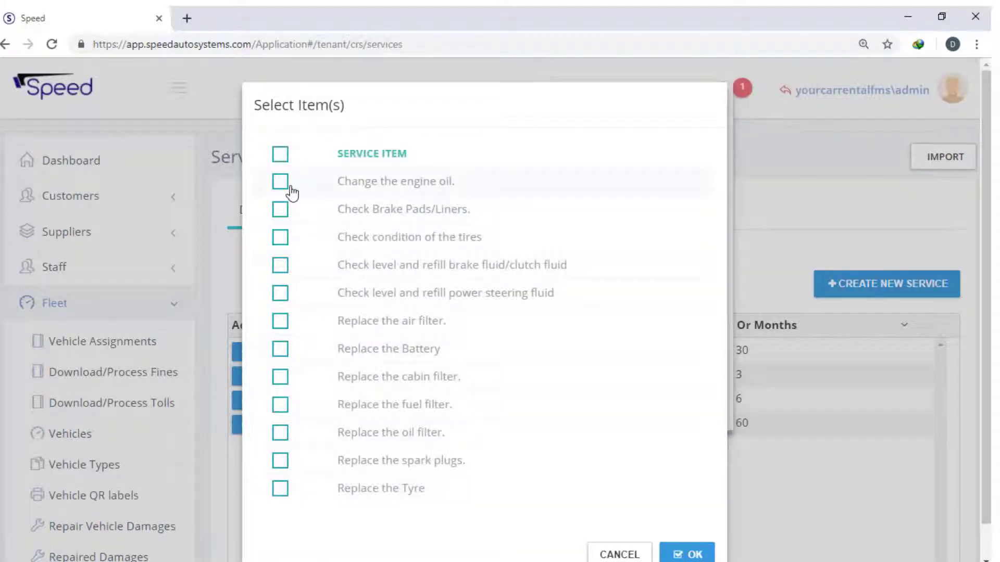
{"action": "left_click", "coordinate": [282, 183]}
{"action": "left_click", "coordinate": [285, 237]}
{"action": "left_click", "coordinate": [281, 266]}
{"action": "left_click", "coordinate": [278, 321]}
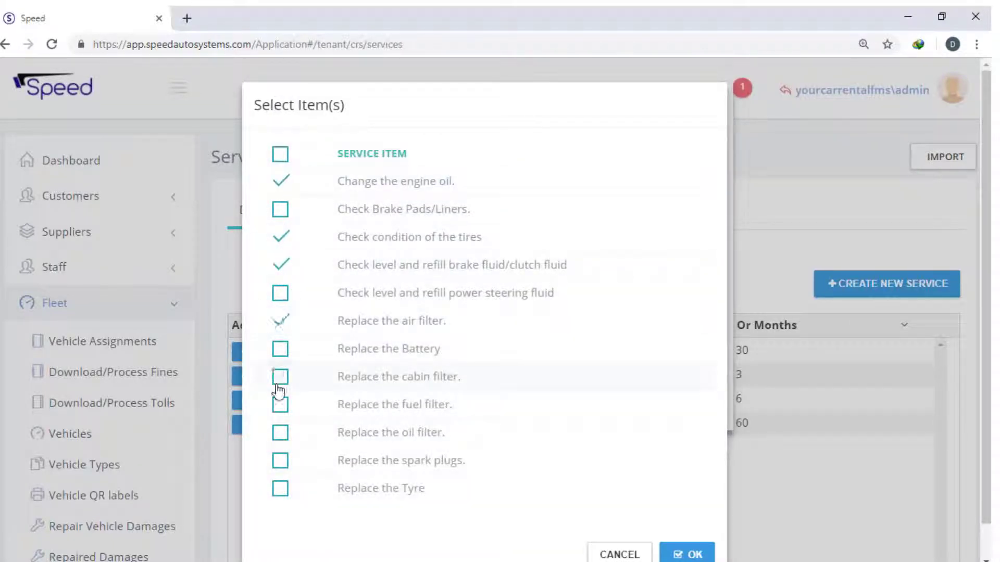
{"action": "left_click", "coordinate": [279, 380]}
{"action": "left_click", "coordinate": [281, 432]}
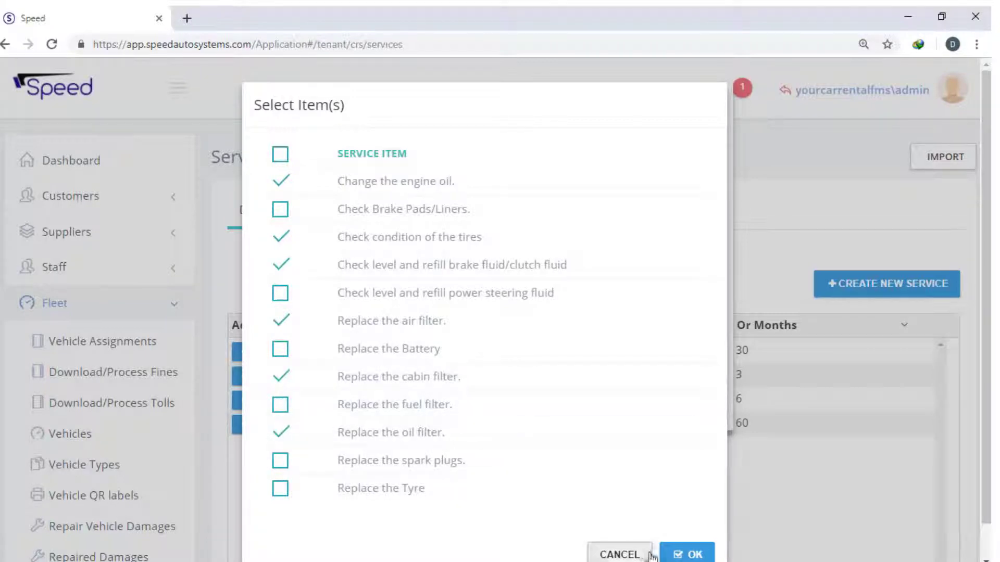
{"action": "left_click", "coordinate": [619, 555]}
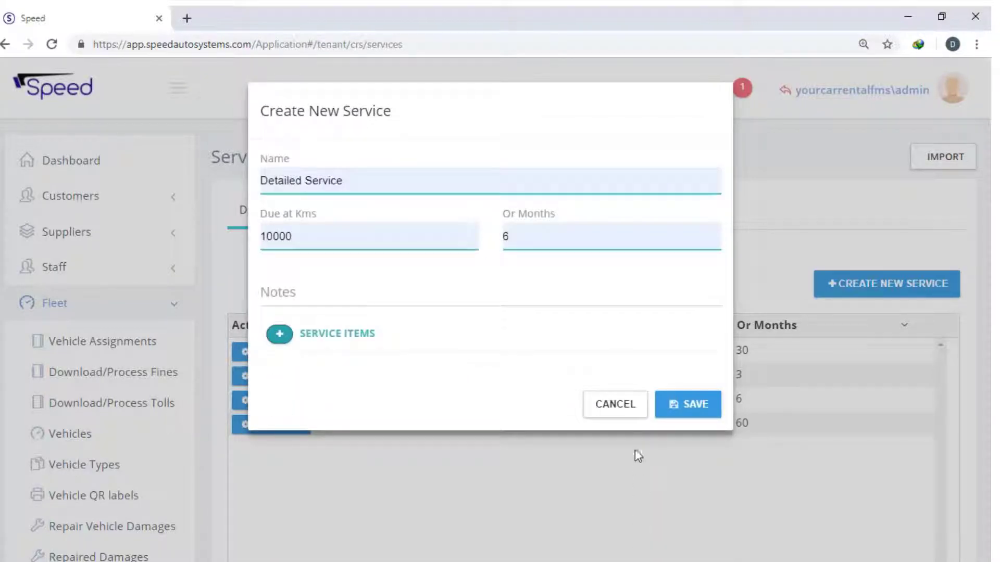
{"action": "left_click", "coordinate": [623, 406]}
Step: View the details and service items of the Battery Replacement and Periodic Service entries, closing each one
{"action": "left_click", "coordinate": [287, 355]}
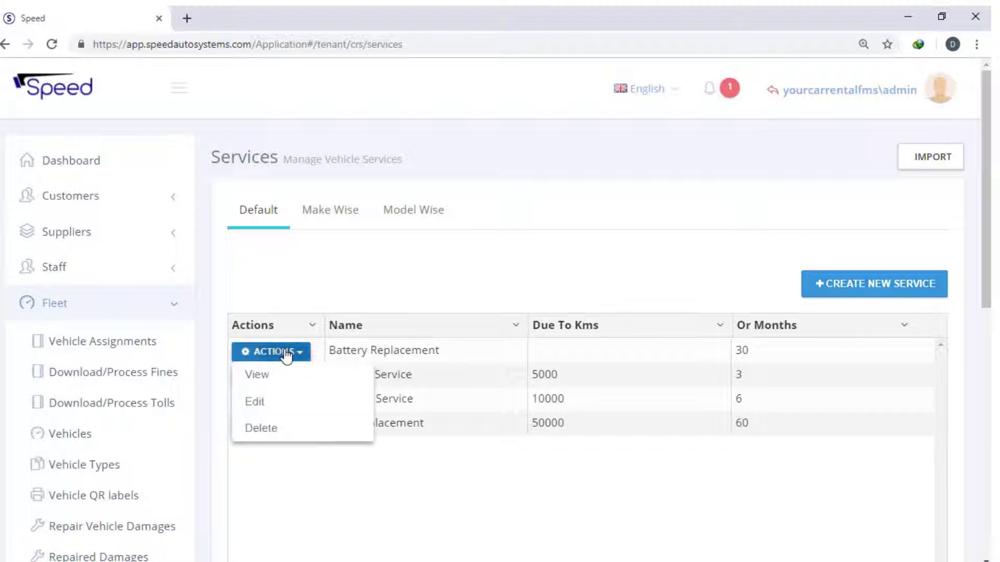
{"action": "left_click", "coordinate": [269, 375]}
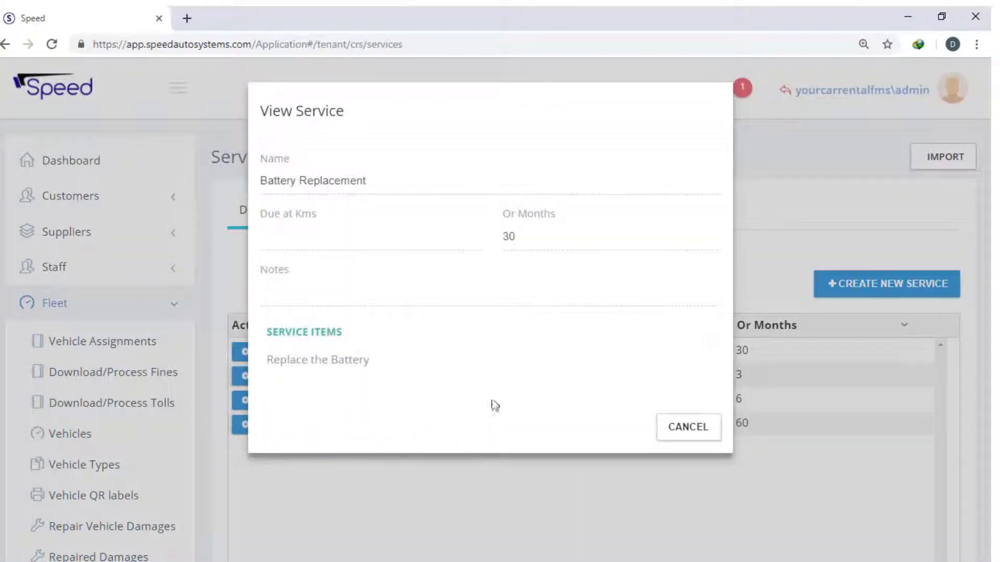
{"action": "left_click", "coordinate": [674, 433]}
{"action": "left_click", "coordinate": [296, 377]}
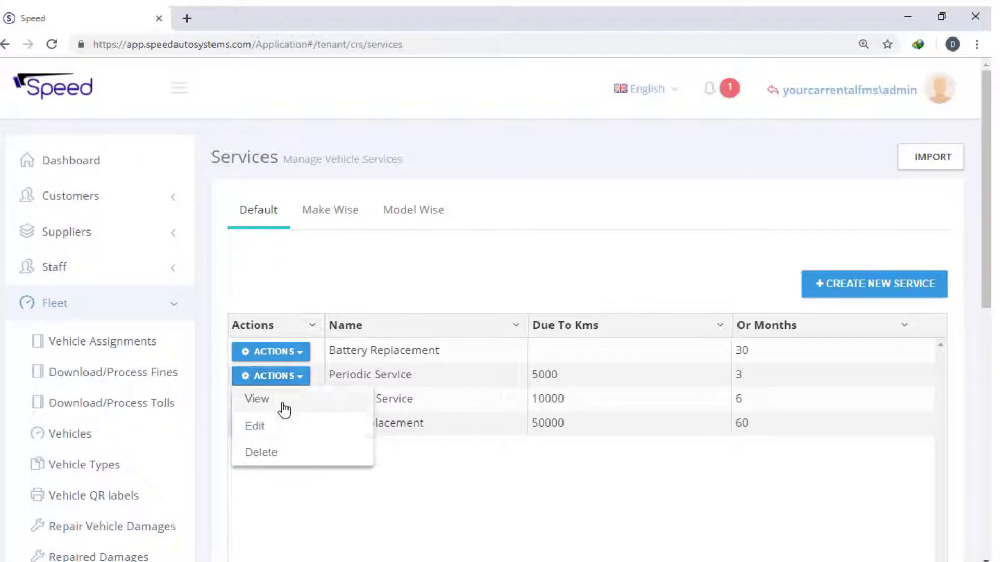
{"action": "left_click", "coordinate": [283, 406]}
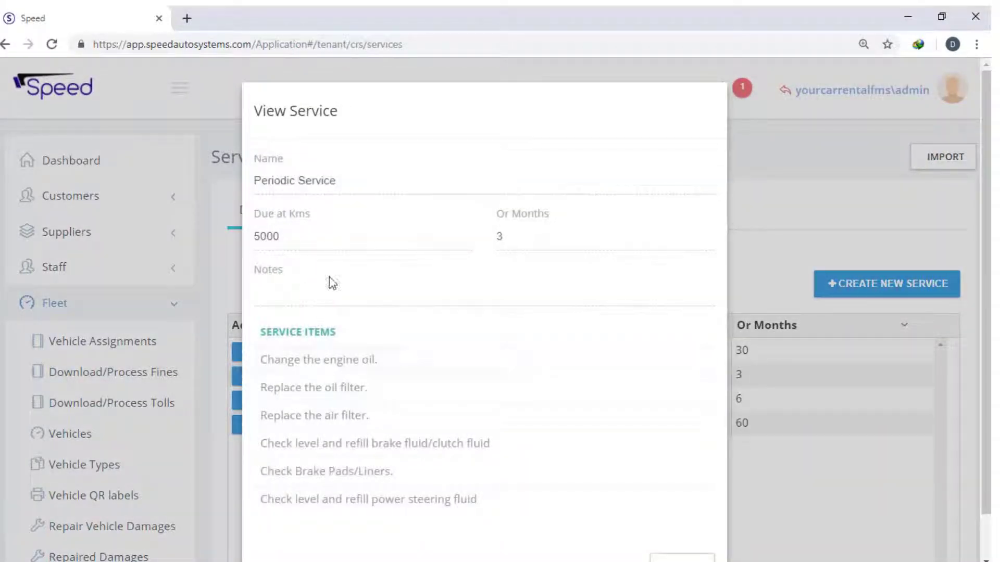
{"action": "scroll", "coordinate": [330, 284], "scroll_direction": "down", "scroll_amount": 1}
{"action": "left_click", "coordinate": [655, 514]}
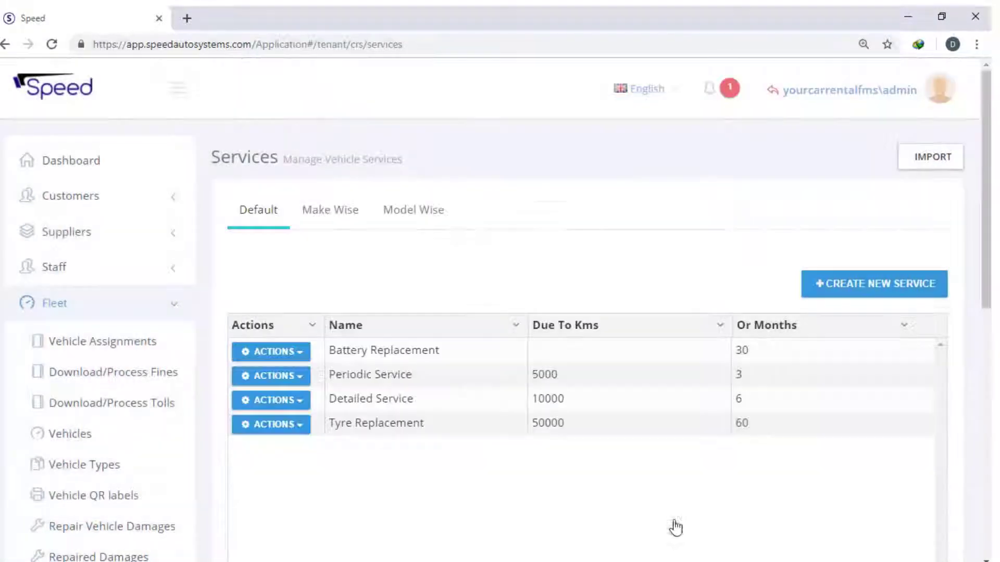
Step: View the details and service items of the Detailed Service and Tyre Replacement entries, closing each one
{"action": "left_click", "coordinate": [297, 401]}
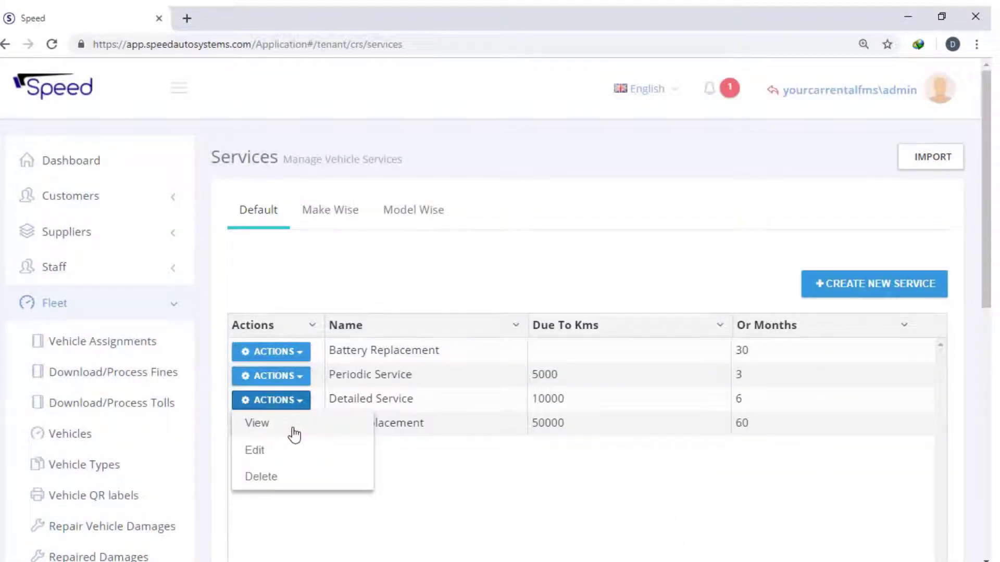
{"action": "left_click", "coordinate": [295, 424]}
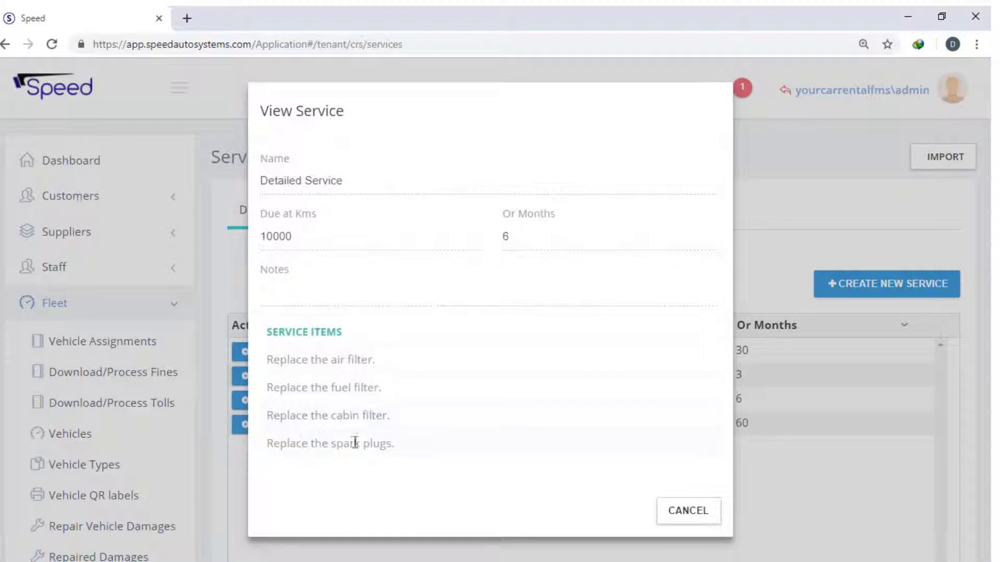
{"action": "left_click", "coordinate": [657, 514]}
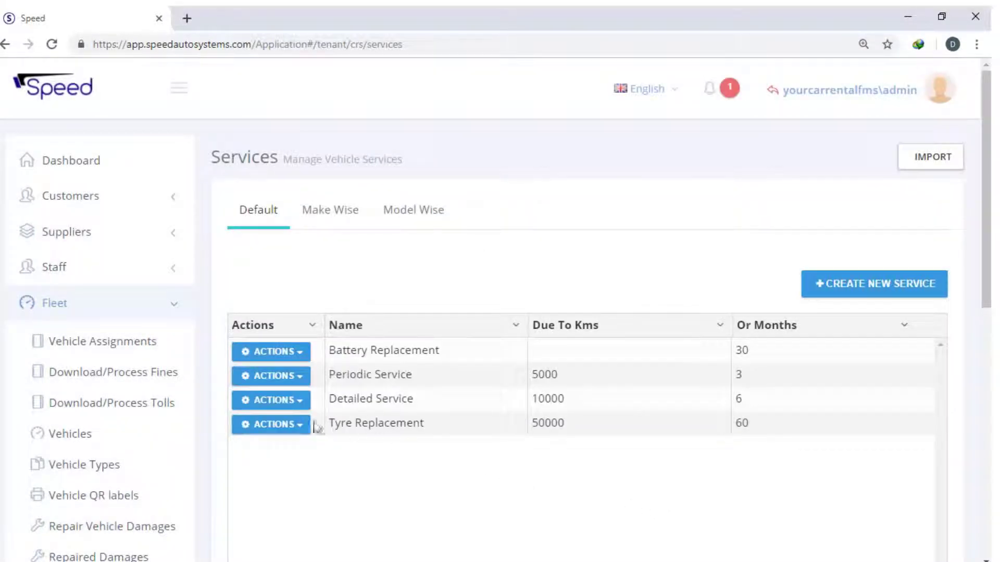
{"action": "left_click", "coordinate": [264, 427]}
{"action": "left_click", "coordinate": [267, 447]}
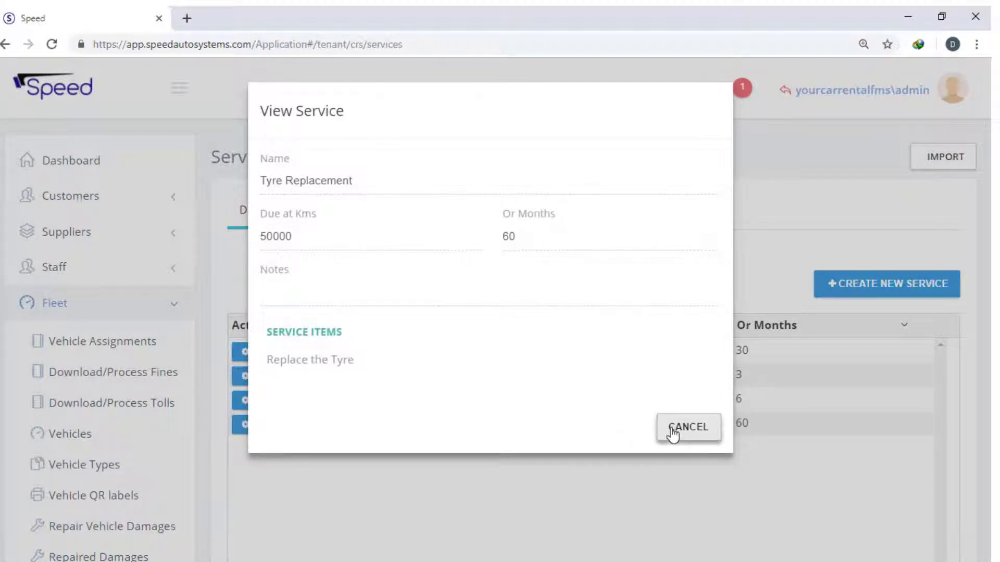
{"action": "left_click", "coordinate": [673, 432]}
Step: Look at the make-wise and model-wise service lists, and return to the default services
{"action": "left_click", "coordinate": [330, 218]}
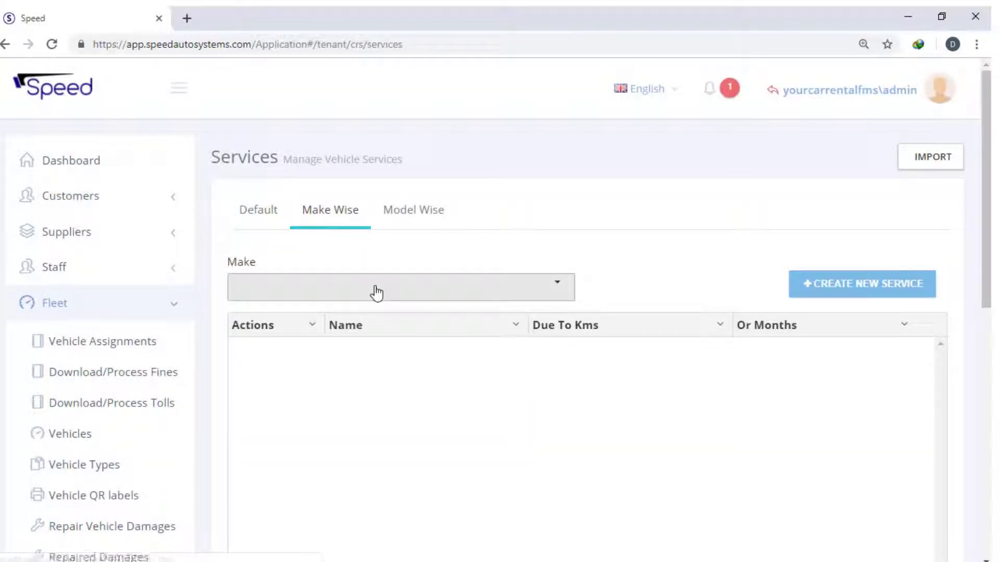
{"action": "left_click", "coordinate": [411, 214]}
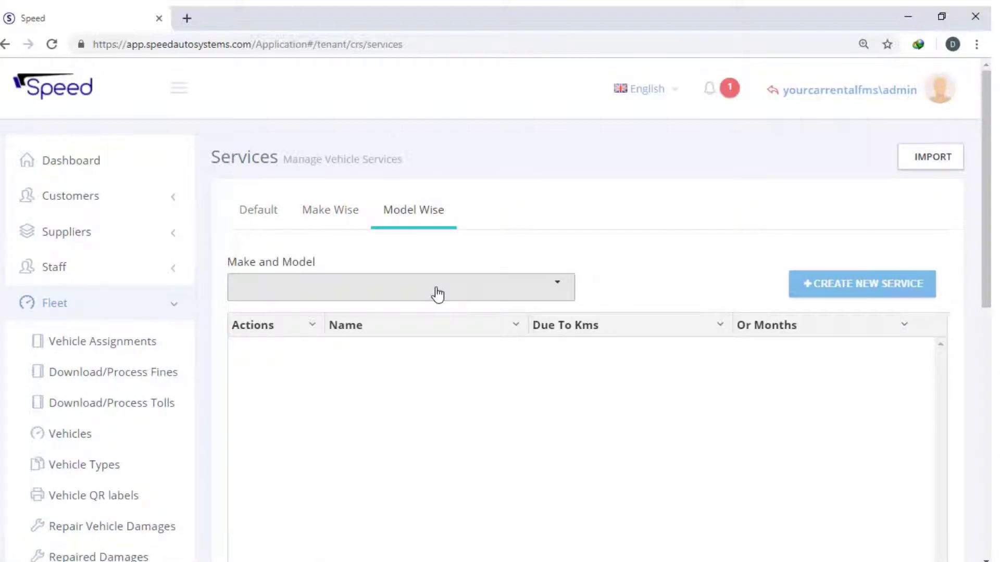
{"action": "left_click", "coordinate": [262, 218]}
Step: Open the fleet alerts and start an insurance renewal for the Nissan Petrol
{"action": "scroll", "coordinate": [263, 221], "scroll_direction": "down", "scroll_amount": 7}
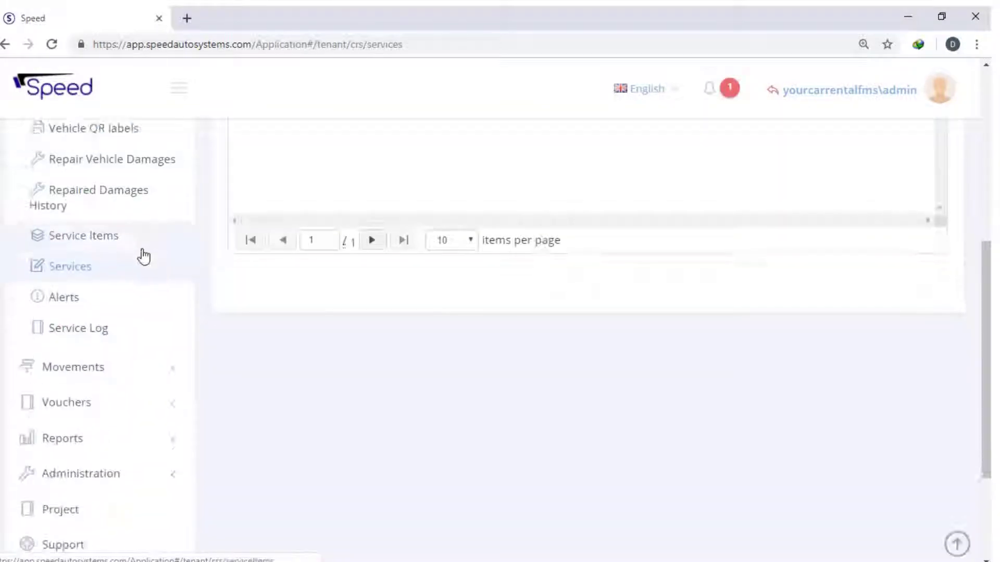
{"action": "left_click", "coordinate": [78, 304]}
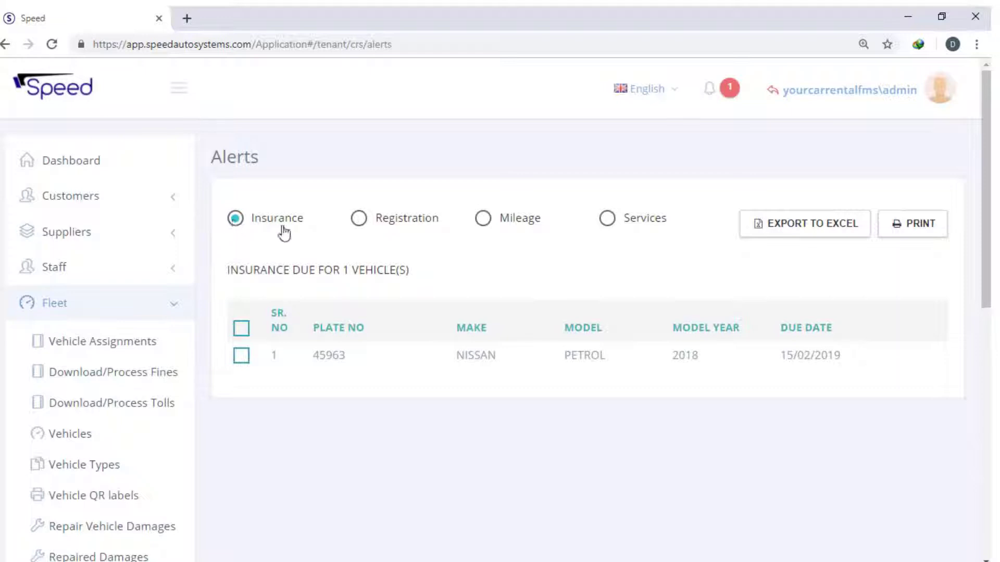
{"action": "left_click", "coordinate": [242, 356]}
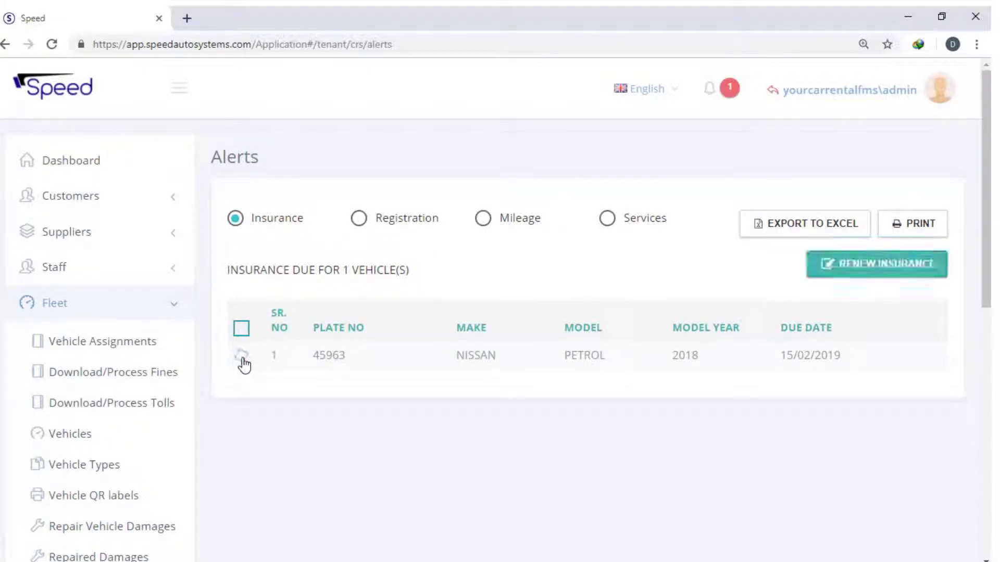
{"action": "left_click", "coordinate": [870, 278]}
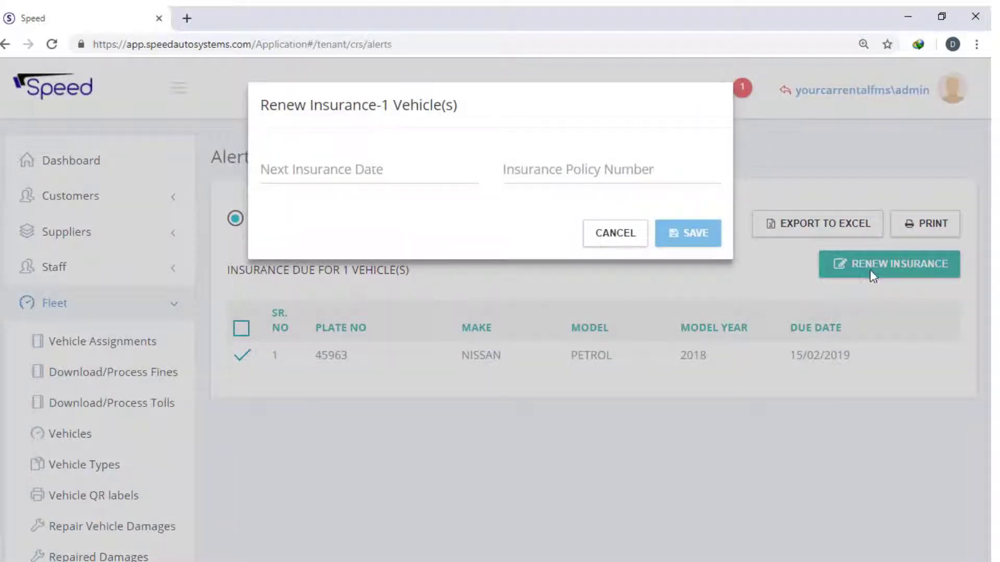
Step: Set the next insurance date to 2020-02-15, enter the insurance policy number, and save the renewal
{"action": "left_click", "coordinate": [362, 172]}
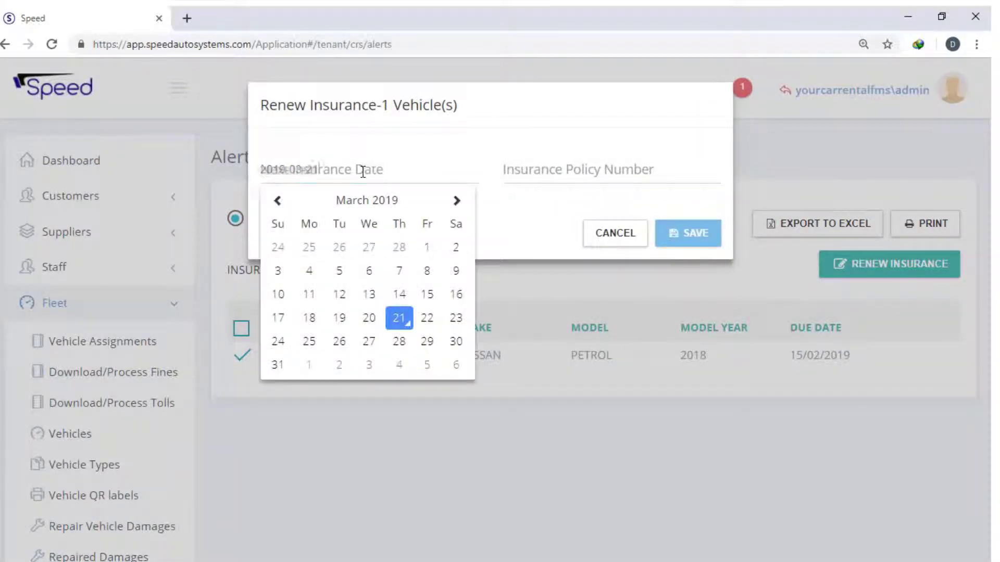
{"action": "left_click", "coordinate": [368, 203]}
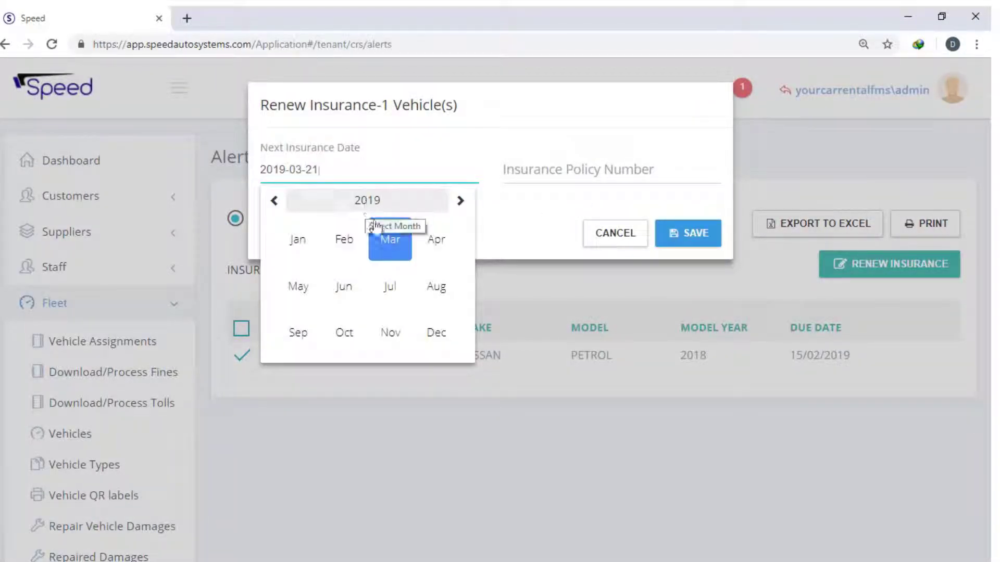
{"action": "left_click", "coordinate": [371, 203]}
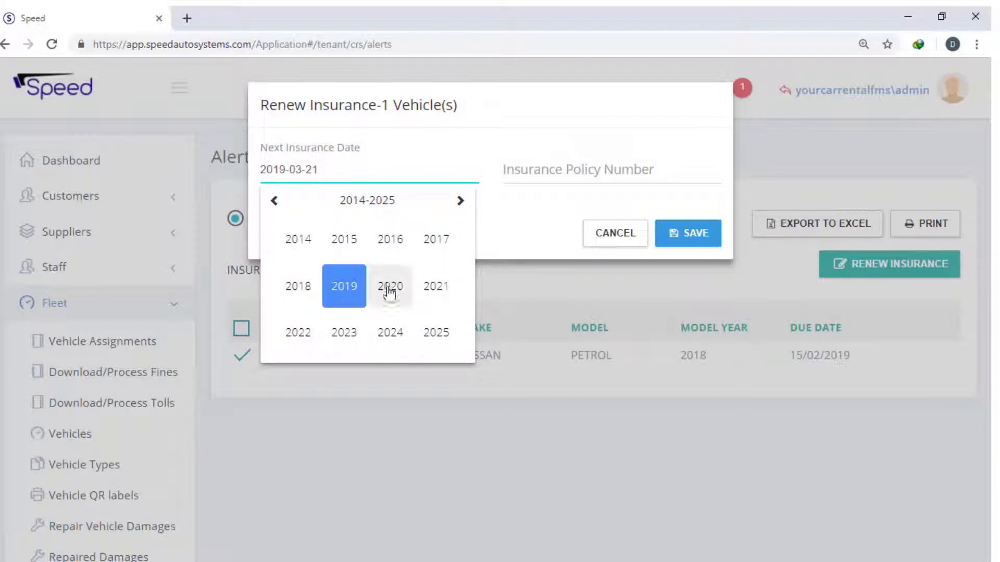
{"action": "left_click", "coordinate": [390, 287]}
{"action": "left_click", "coordinate": [342, 240]}
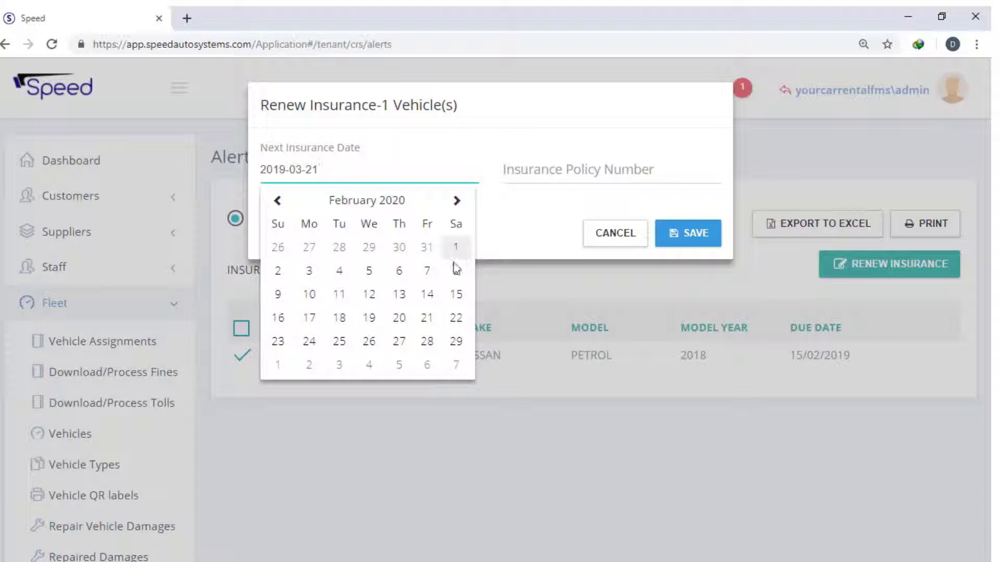
{"action": "left_click", "coordinate": [456, 295]}
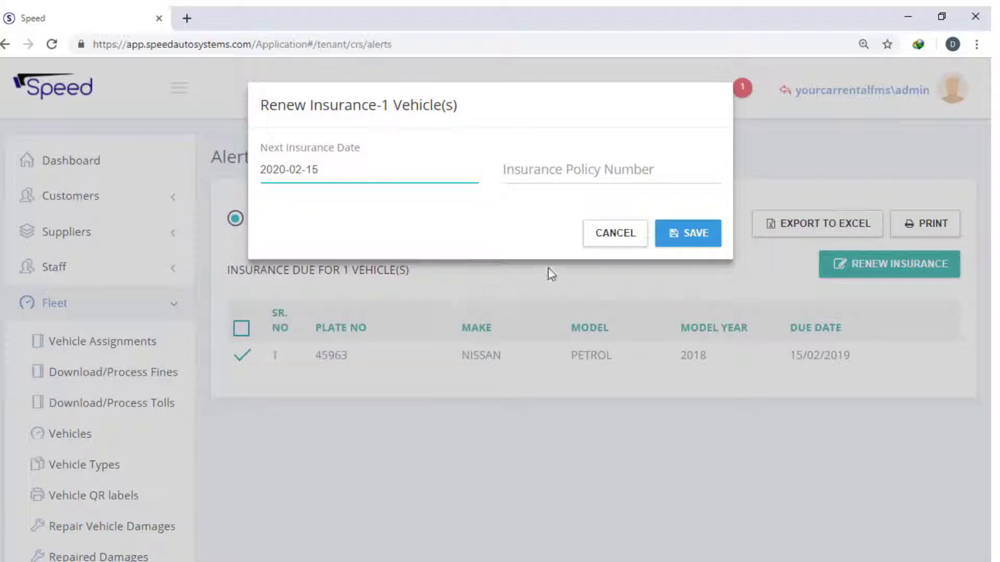
{"action": "left_click", "coordinate": [585, 168]}
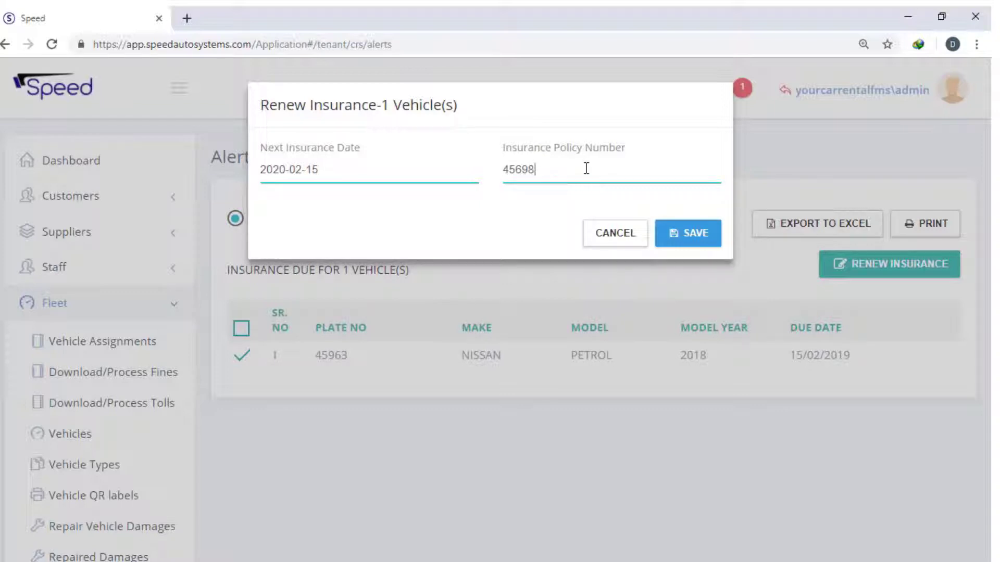
{"action": "left_click", "coordinate": [690, 238]}
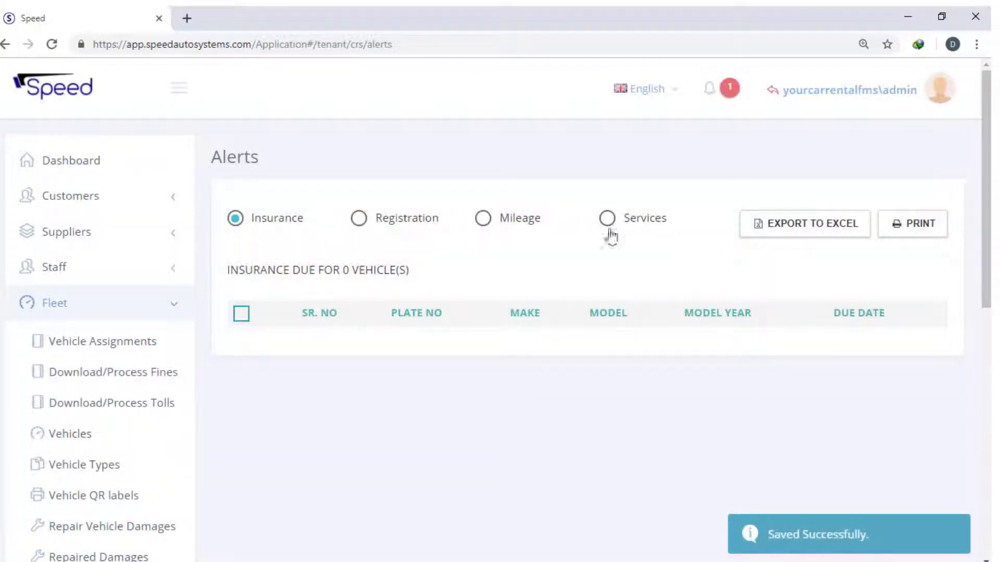
Step: Renew the Nissan Petrol's registration from the registration alerts with 2020-02-01 as the next registration date, and save it
{"action": "left_click", "coordinate": [374, 222]}
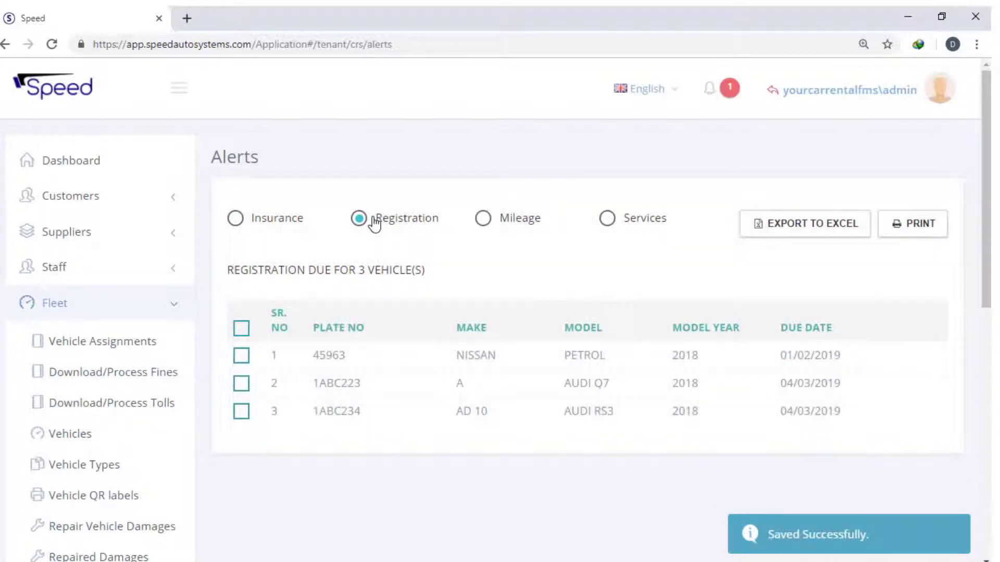
{"action": "left_click", "coordinate": [246, 359]}
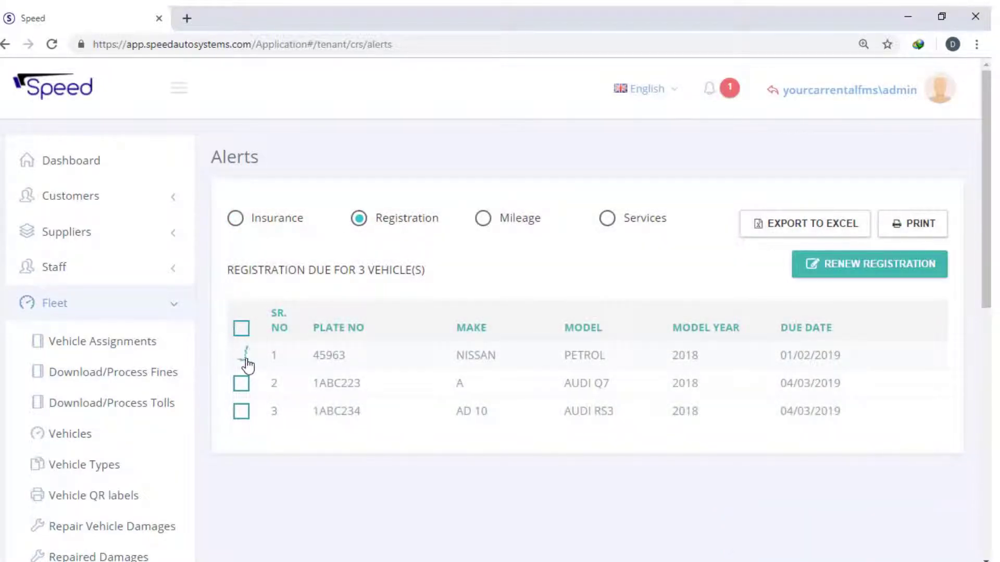
{"action": "left_click", "coordinate": [896, 279]}
{"action": "left_click", "coordinate": [364, 172]}
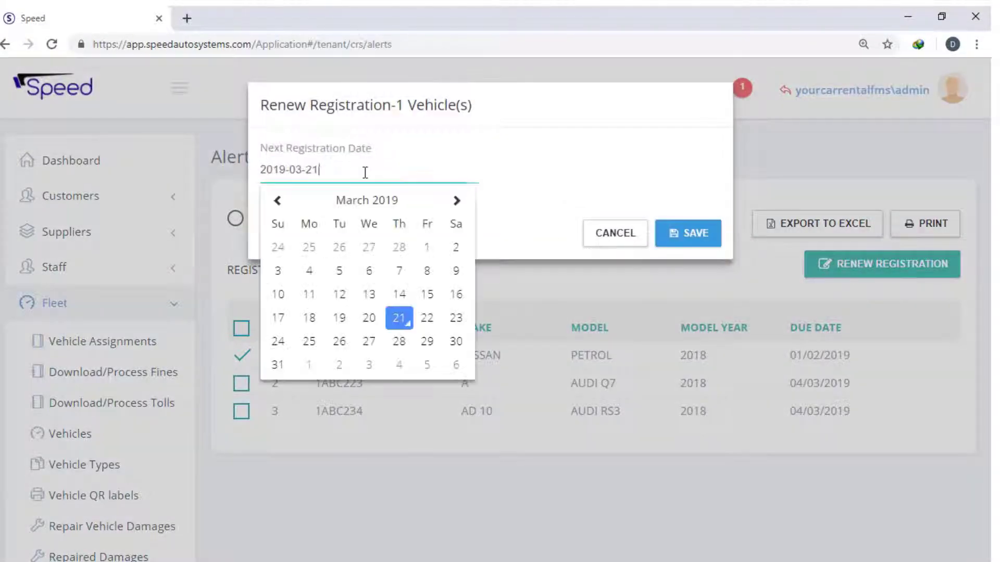
{"action": "left_click", "coordinate": [372, 199]}
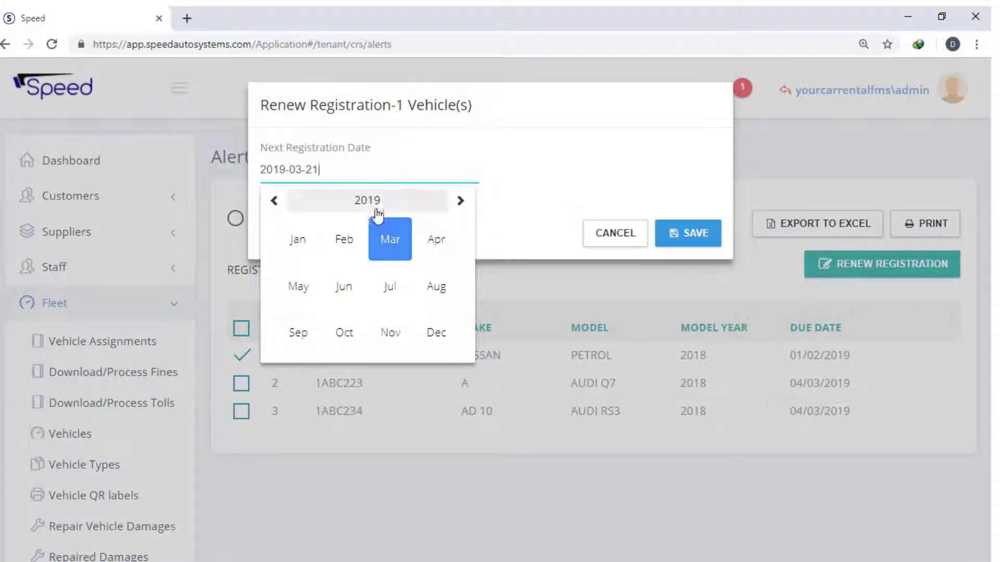
{"action": "left_click", "coordinate": [376, 206]}
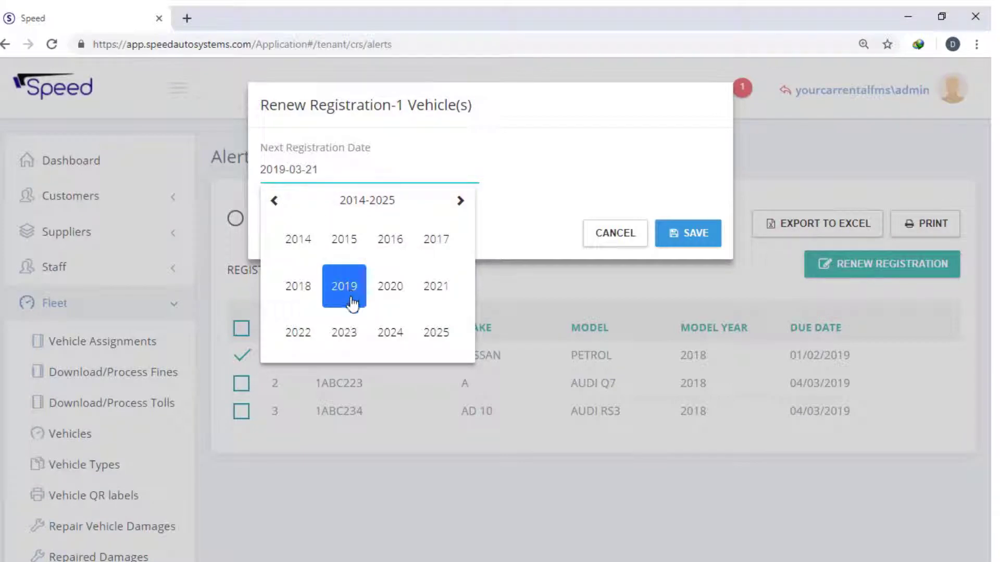
{"action": "left_click", "coordinate": [383, 292]}
{"action": "left_click", "coordinate": [343, 239]}
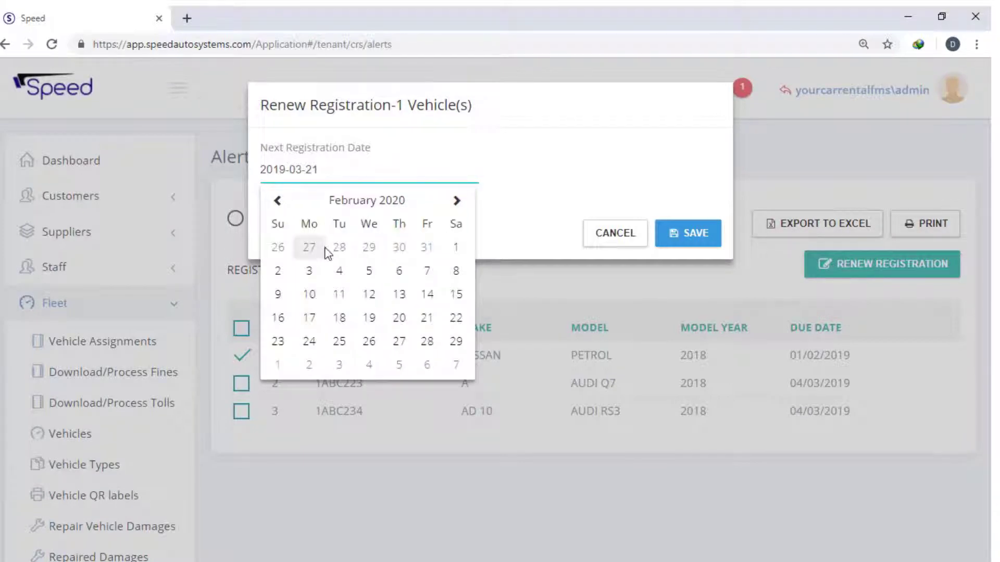
{"action": "left_click", "coordinate": [456, 248]}
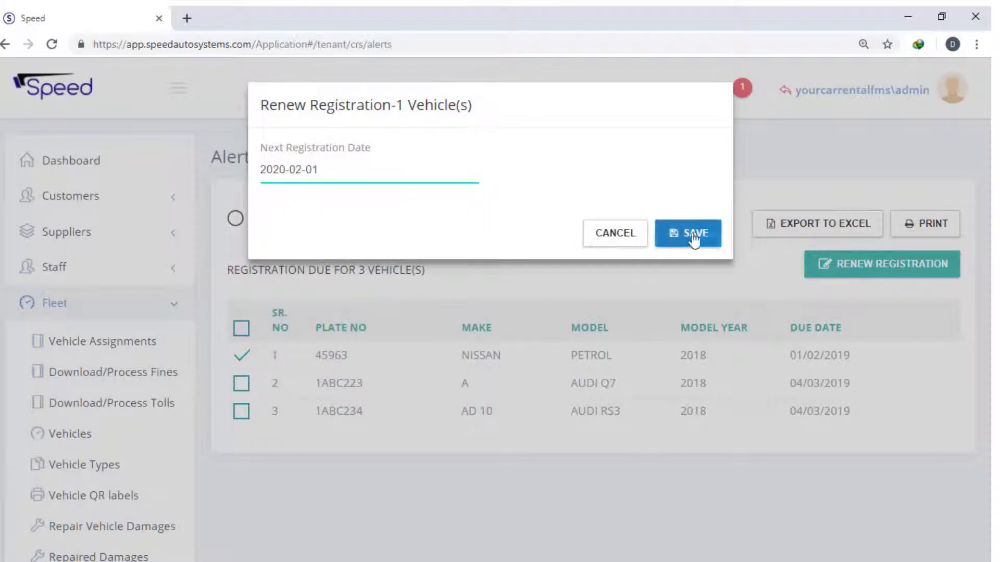
{"action": "left_click", "coordinate": [696, 233]}
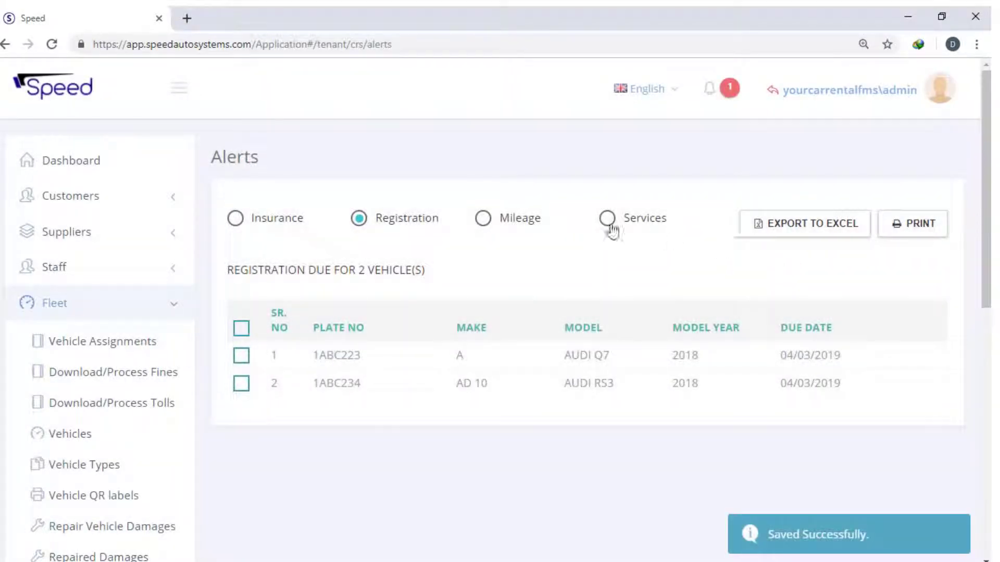
Step: View the mileage alerts and the services alerts
{"action": "left_click", "coordinate": [479, 219]}
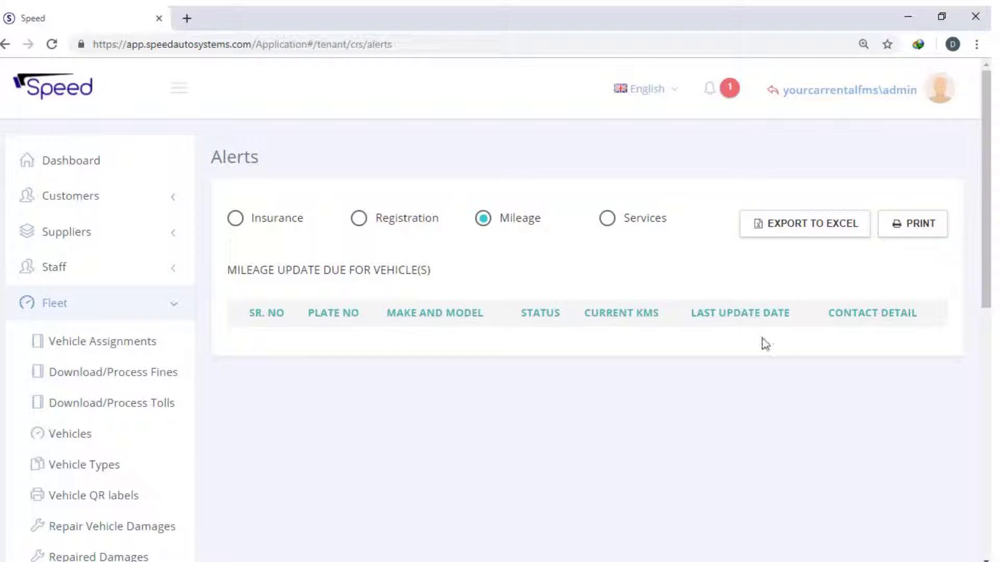
{"action": "left_click", "coordinate": [611, 222]}
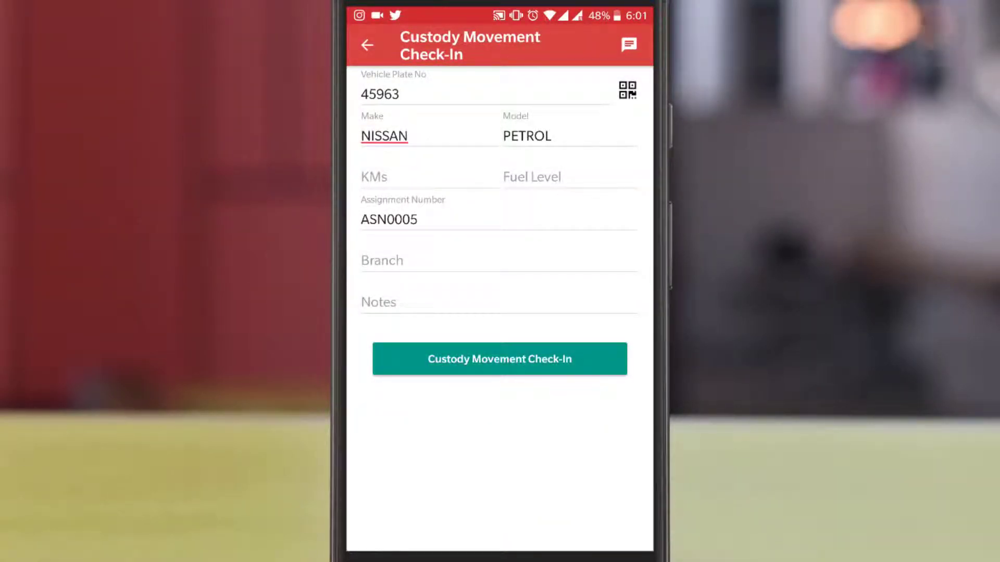
Step: In the FMS mobile app's Custody Movement Check-In form, enter 6000 KMs, fuel level 6/8 and Main Branch
{"action": "left_click", "coordinate": [428, 178]}
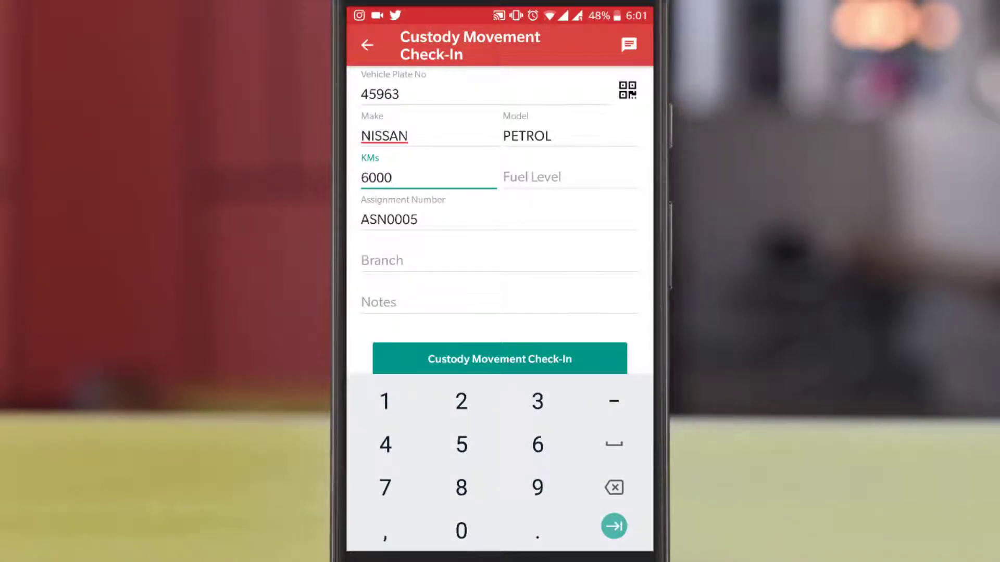
{"action": "left_click", "coordinate": [570, 177]}
{"action": "left_click", "coordinate": [521, 285]}
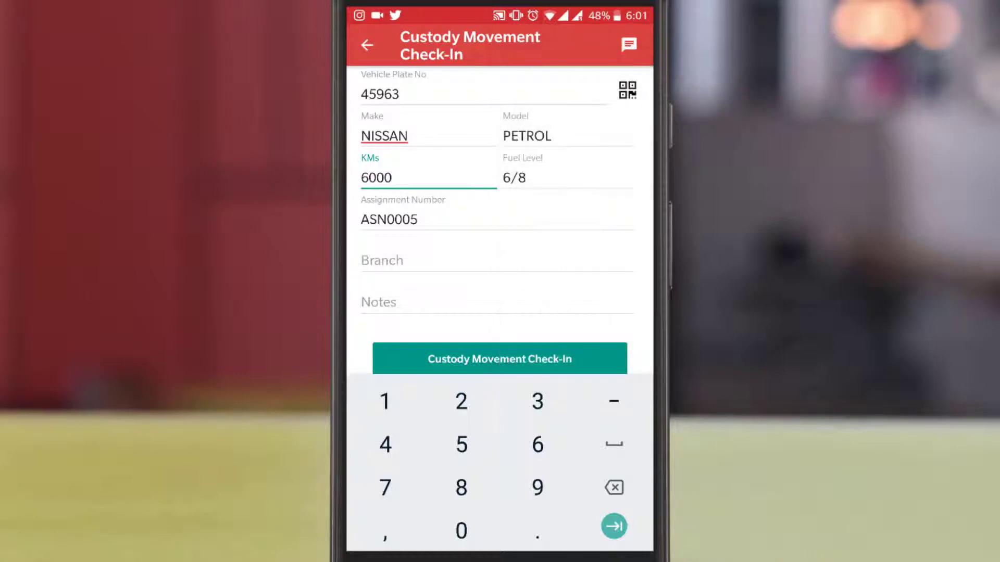
{"action": "left_click", "coordinate": [443, 261]}
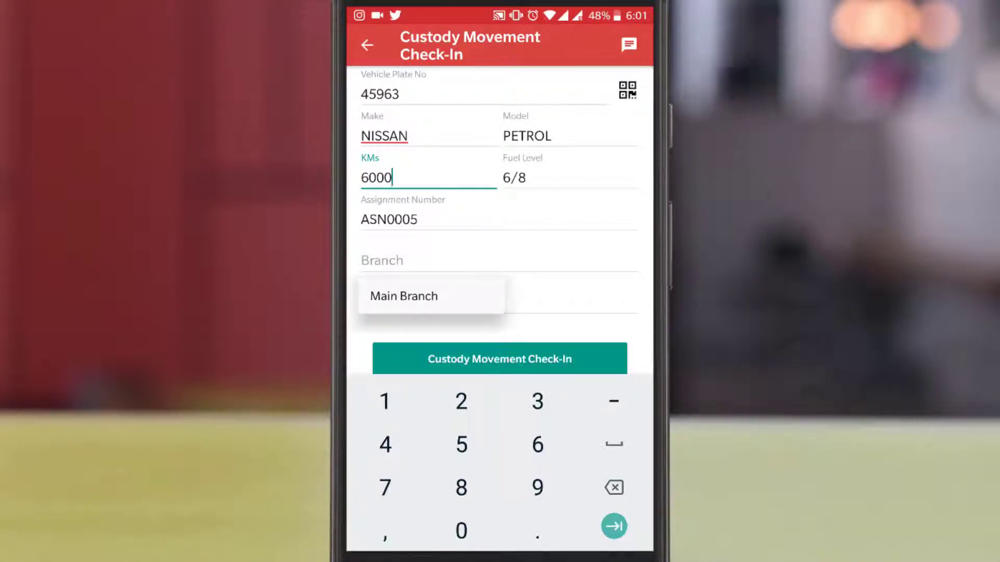
{"action": "left_click", "coordinate": [404, 295]}
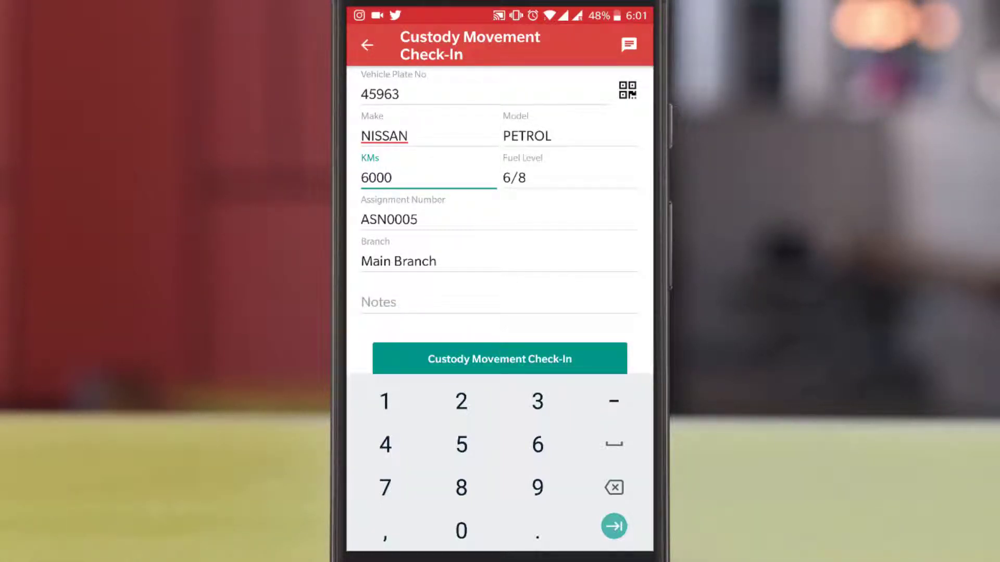
Step: Proceed to the check-in's accessory checklist and mark the Jack and Spare Tyre as returned
{"action": "key", "text": "Tab"}
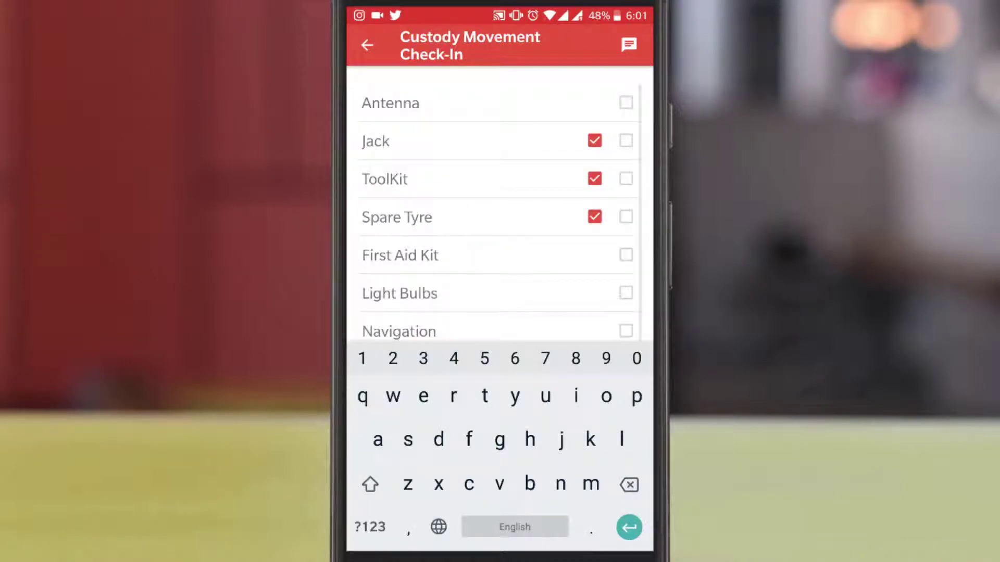
{"action": "key", "text": "Escape"}
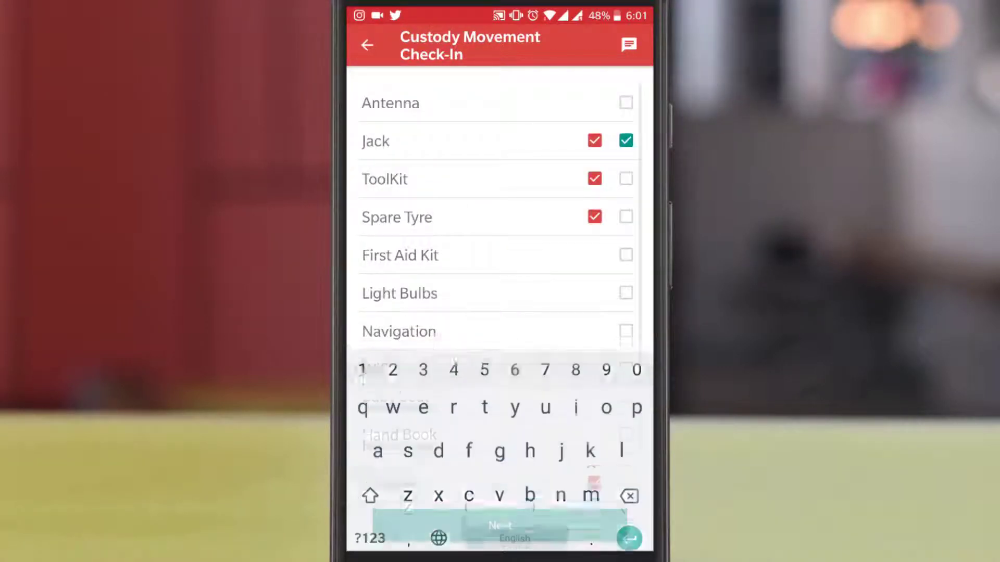
{"action": "left_click", "coordinate": [626, 216]}
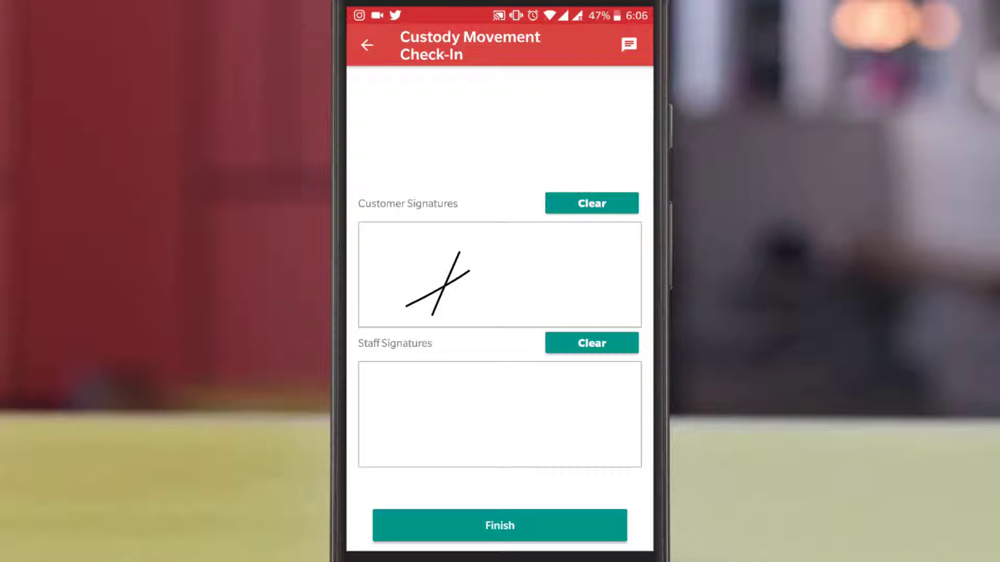
Step: Sign the customer and staff signature boxes and finish the custody movement check-in
{"action": "left_click_drag", "start_coordinate": [469, 271], "coordinate": [579, 279]}
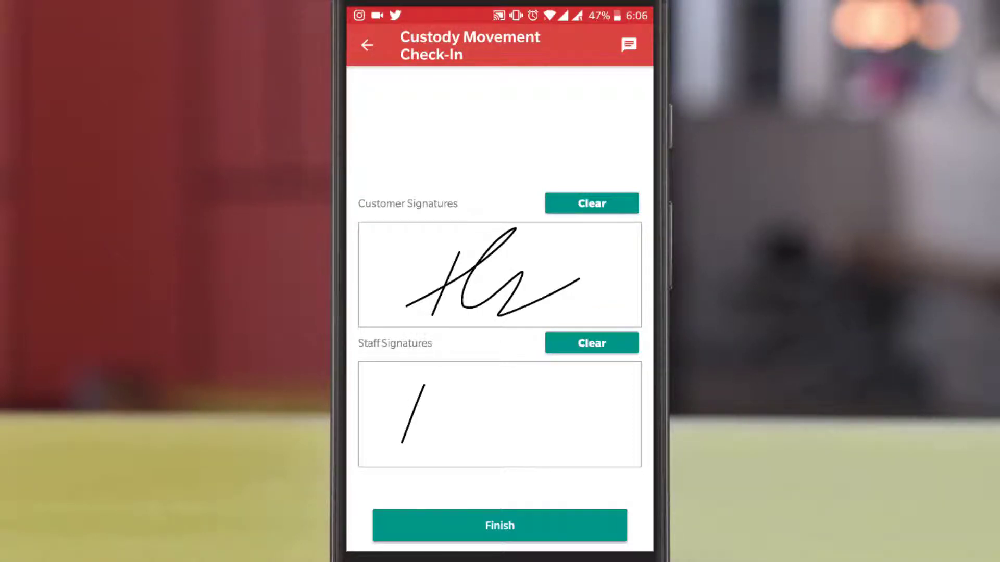
{"action": "left_click_drag", "start_coordinate": [401, 443], "coordinate": [518, 415]}
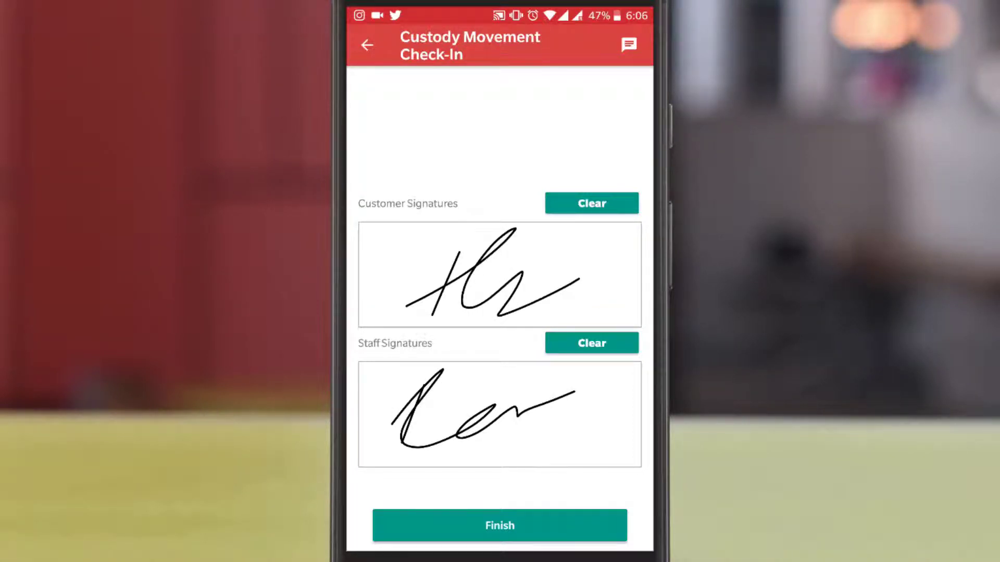
{"action": "left_click", "coordinate": [500, 526]}
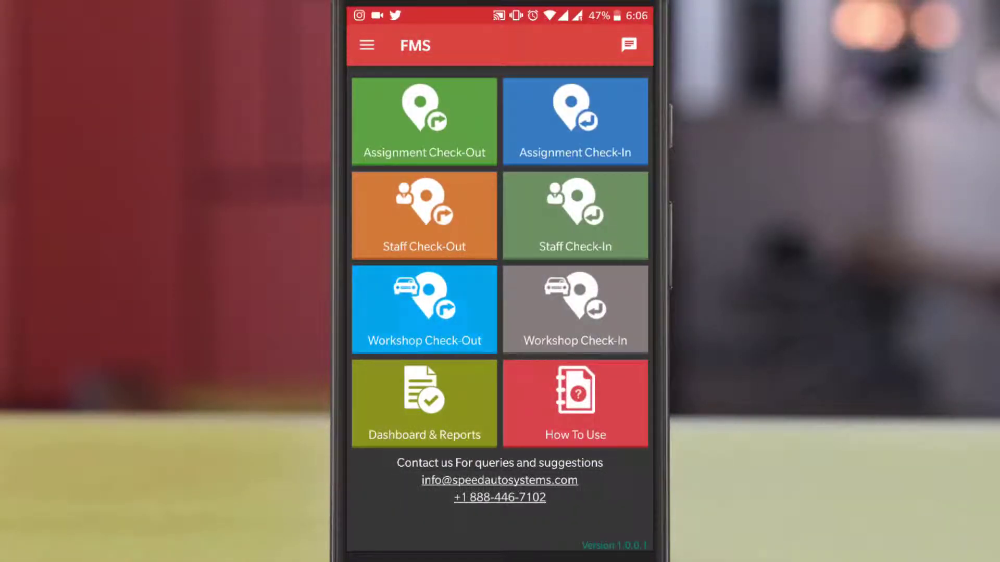
Step: Start a Workshop Check-Out for the vehicle with plate 45963 and choose the driver's name
{"action": "left_click", "coordinate": [424, 309]}
{"action": "left_click", "coordinate": [485, 94]}
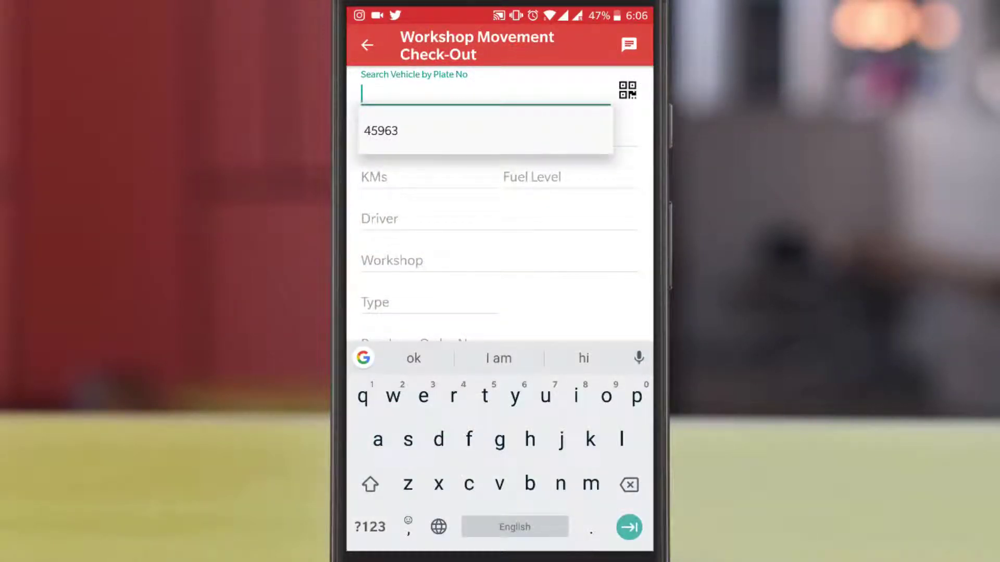
{"action": "left_click", "coordinate": [381, 131]}
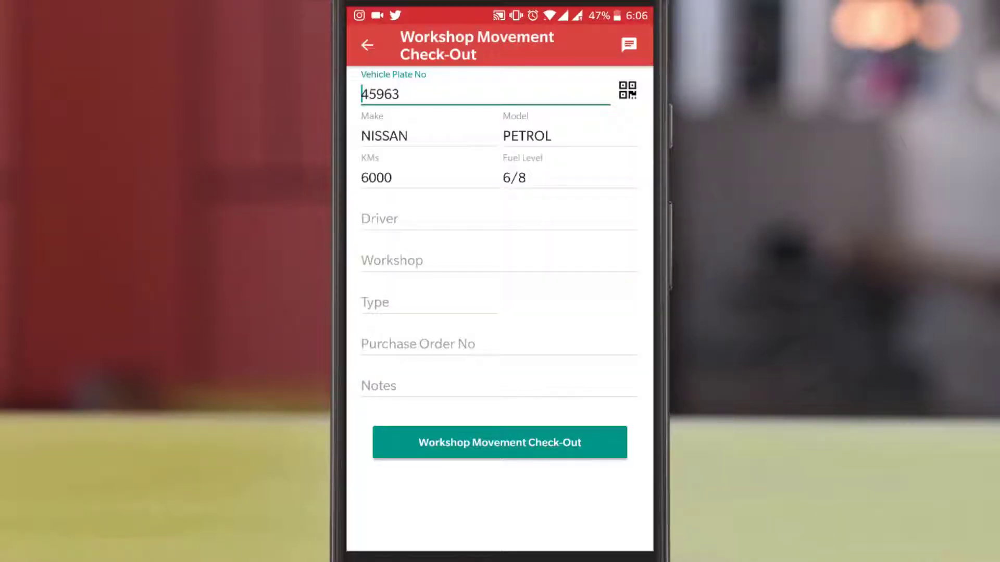
{"action": "left_click", "coordinate": [499, 219]}
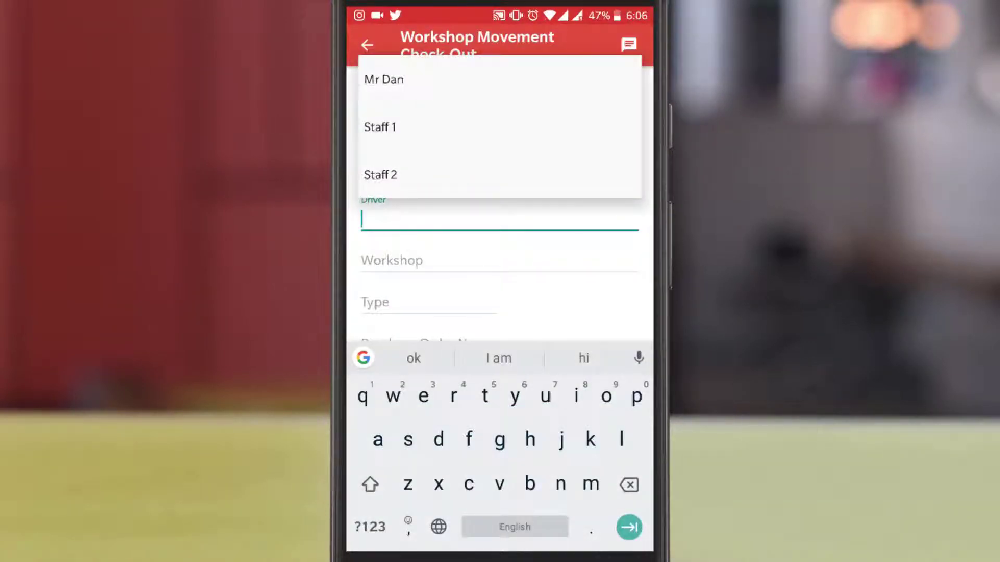
{"action": "left_click", "coordinate": [384, 80]}
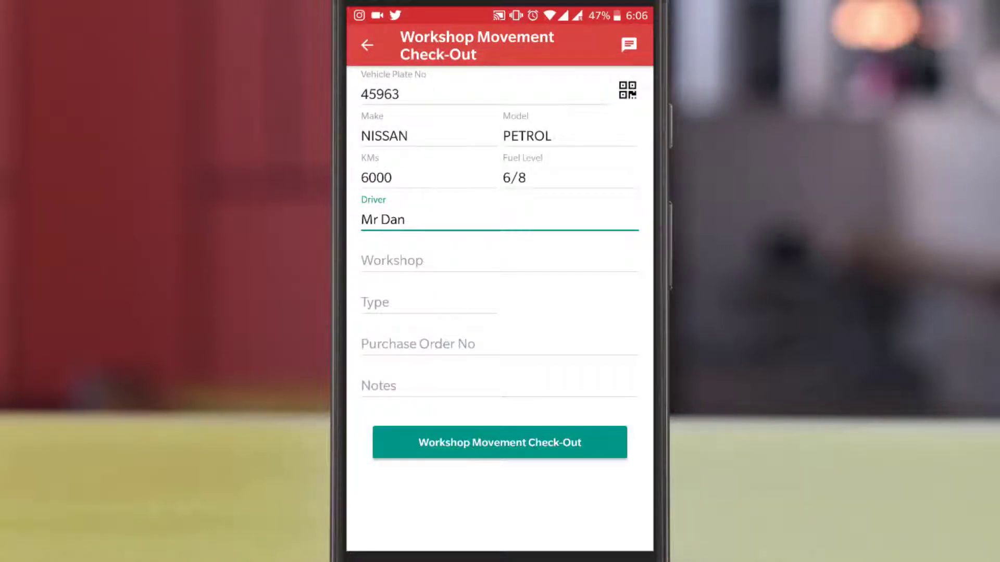
Step: Set the check-out's workshop to Workshop 1, its type to Maintenance and its service to Periodic Service
{"action": "left_click", "coordinate": [499, 261]}
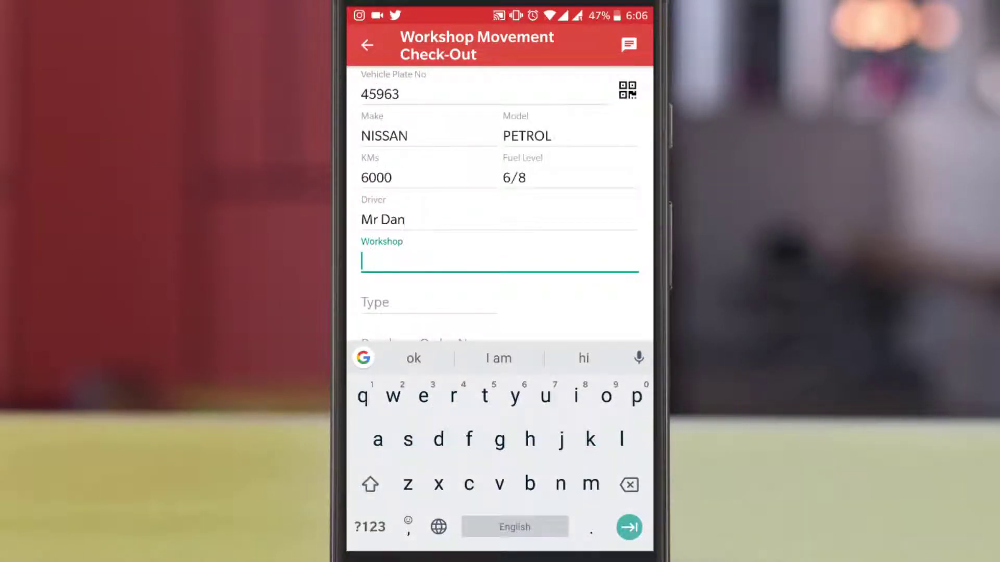
{"action": "left_click", "coordinate": [370, 527]}
{"action": "left_click", "coordinate": [369, 527]}
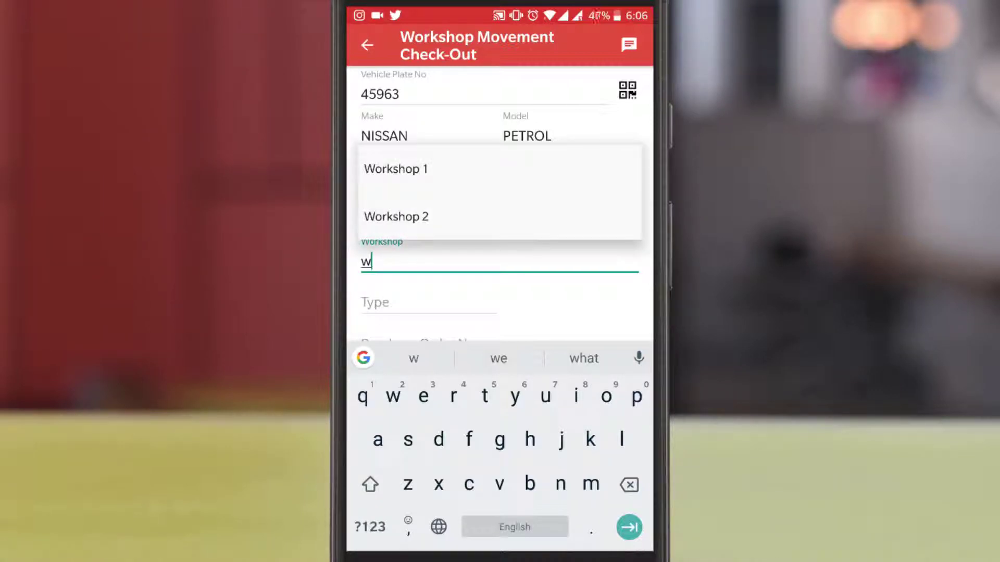
{"action": "left_click", "coordinate": [396, 216]}
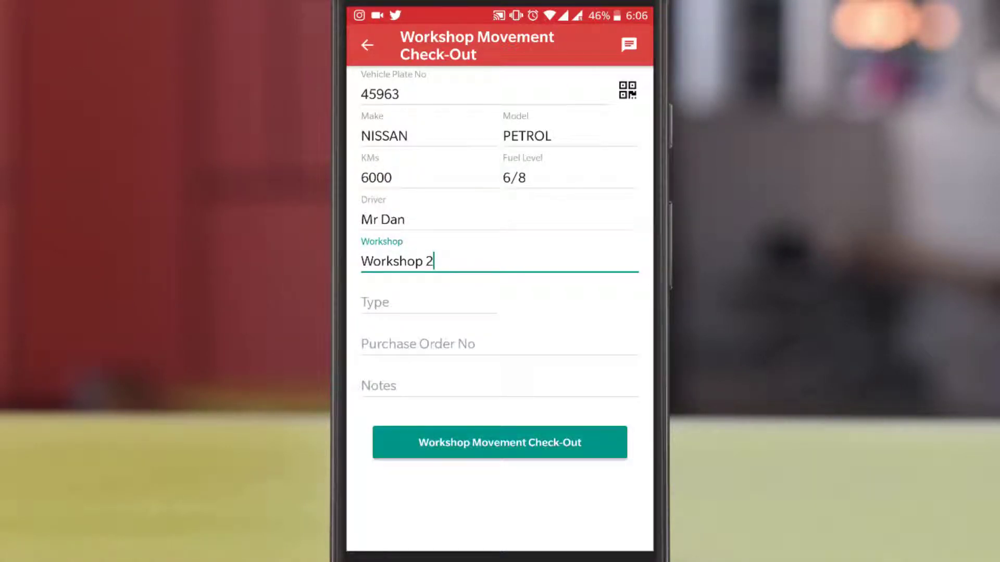
{"action": "left_click", "coordinate": [428, 303]}
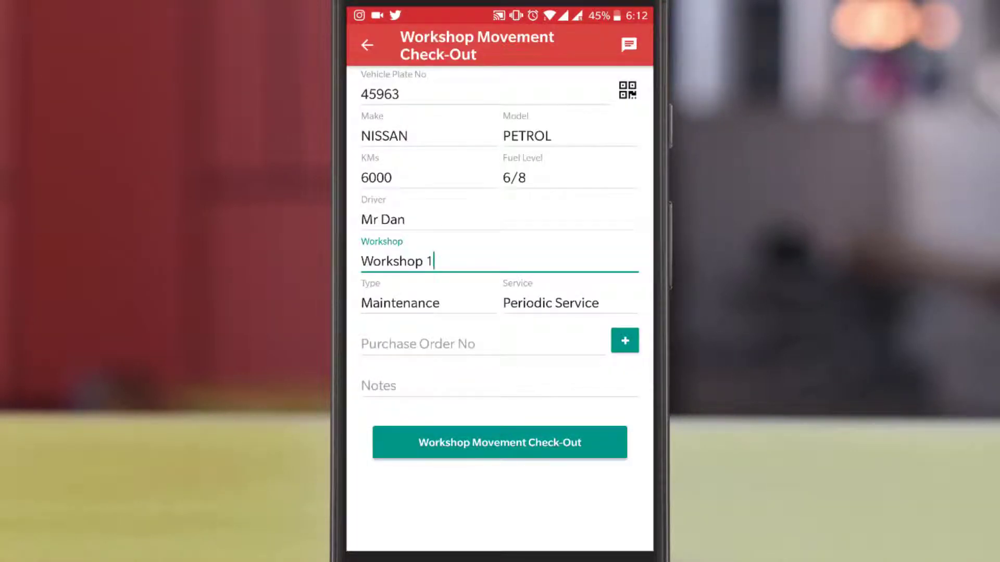
{"action": "left_click", "coordinate": [551, 303]}
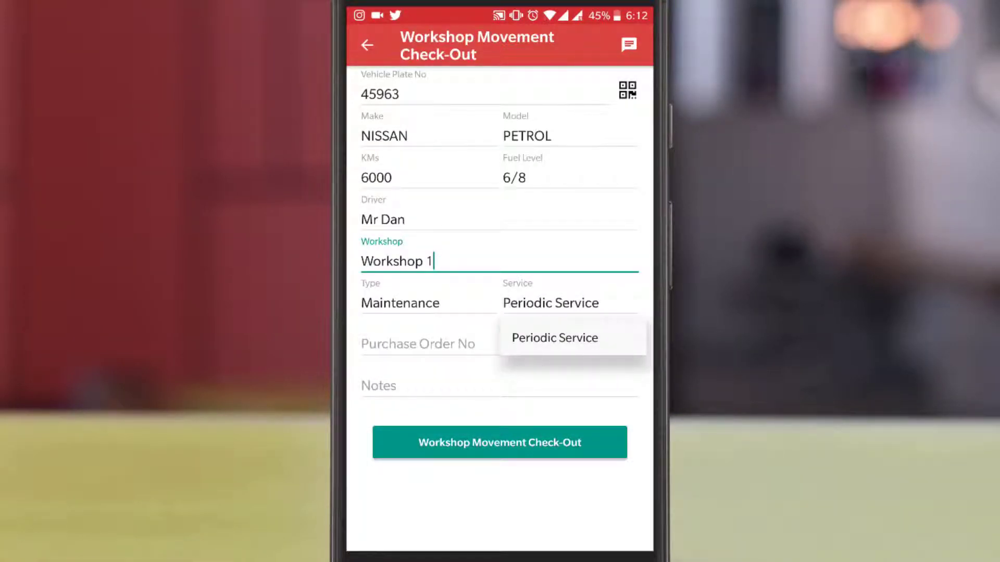
{"action": "left_click", "coordinate": [554, 337]}
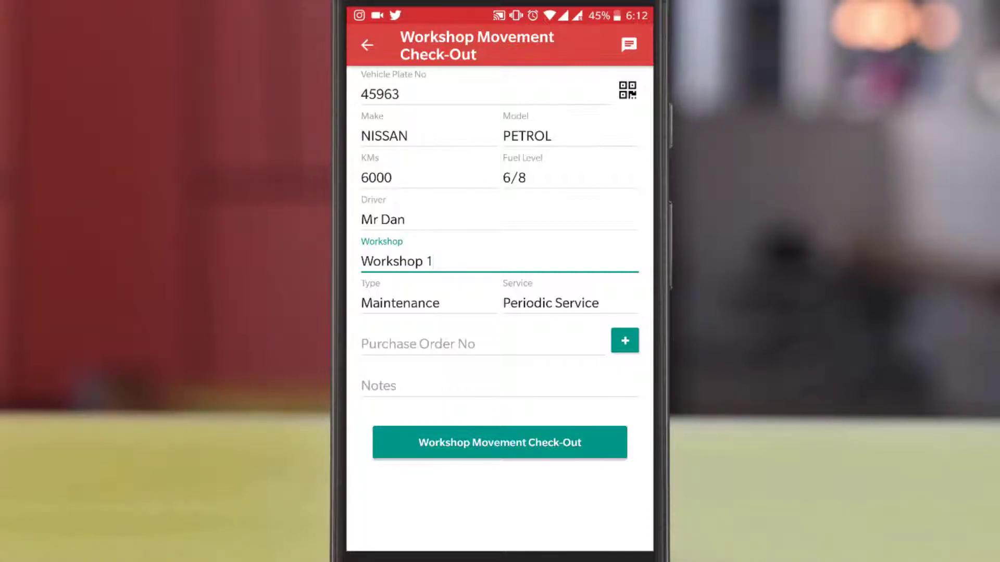
Step: Start a new purchase order for the workshop check-out, review its service rows and enter quotation number 0001
{"action": "left_click", "coordinate": [624, 341]}
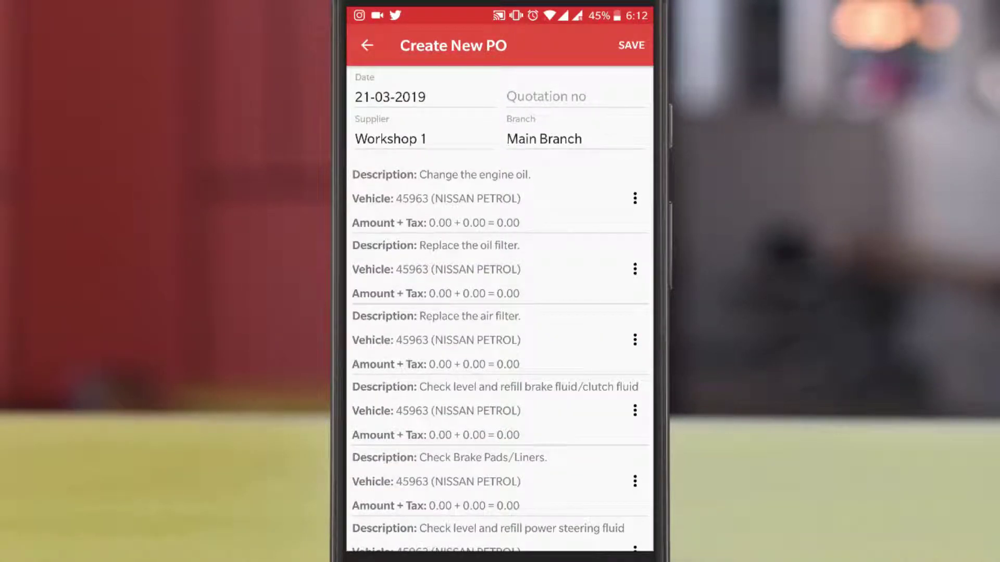
{"action": "scroll", "coordinate": [500, 312], "scroll_direction": "down", "scroll_amount": 2}
{"action": "scroll", "coordinate": [500, 312], "scroll_direction": "up", "scroll_amount": 2}
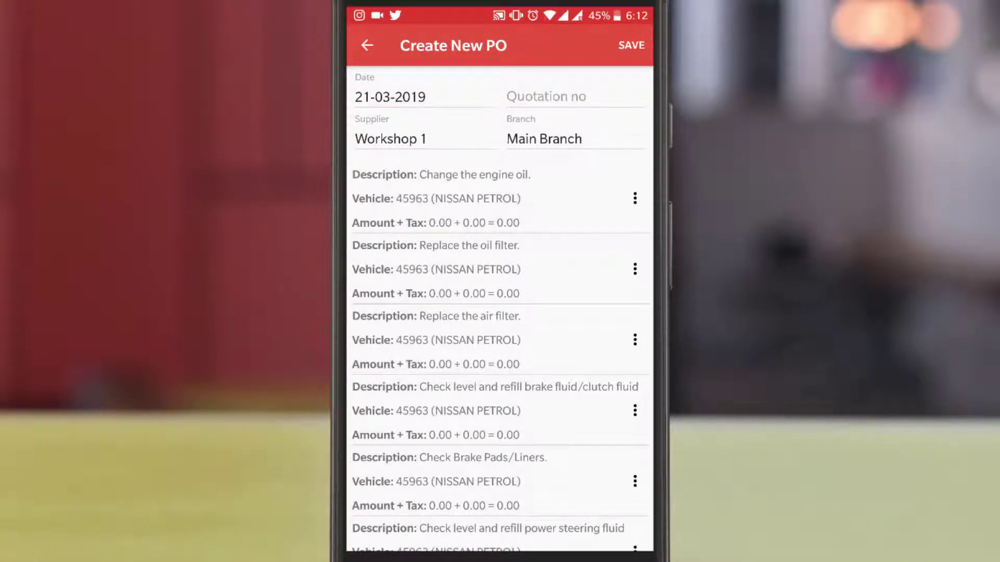
{"action": "scroll", "coordinate": [500, 312], "scroll_direction": "down", "scroll_amount": 3}
{"action": "left_click", "coordinate": [573, 97]}
{"action": "type", "text": "0001"}
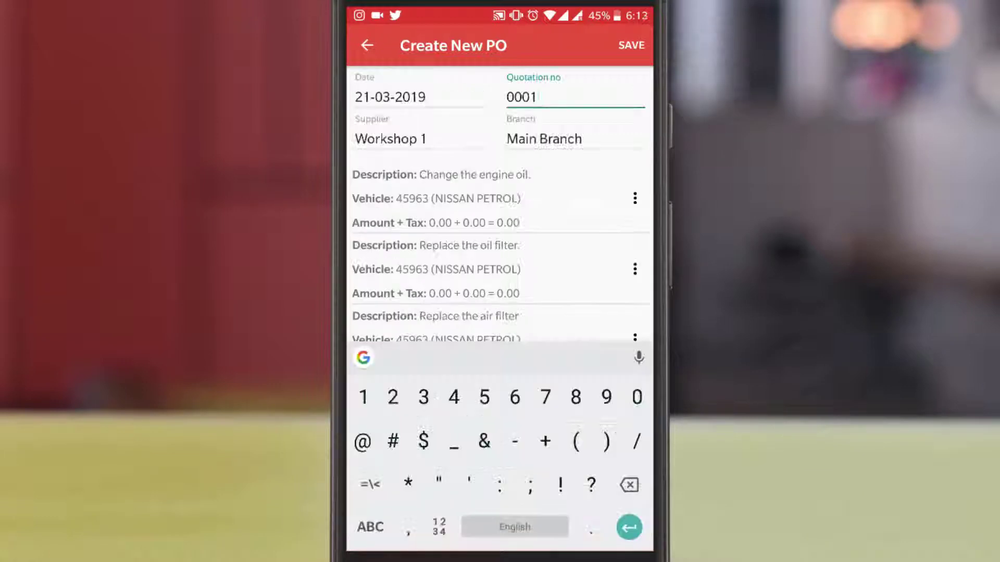
{"action": "key", "text": "Escape"}
Step: Set the amount of the "Change the engine oil" row to 200.00
{"action": "left_click", "coordinate": [635, 198]}
{"action": "left_click", "coordinate": [529, 229]}
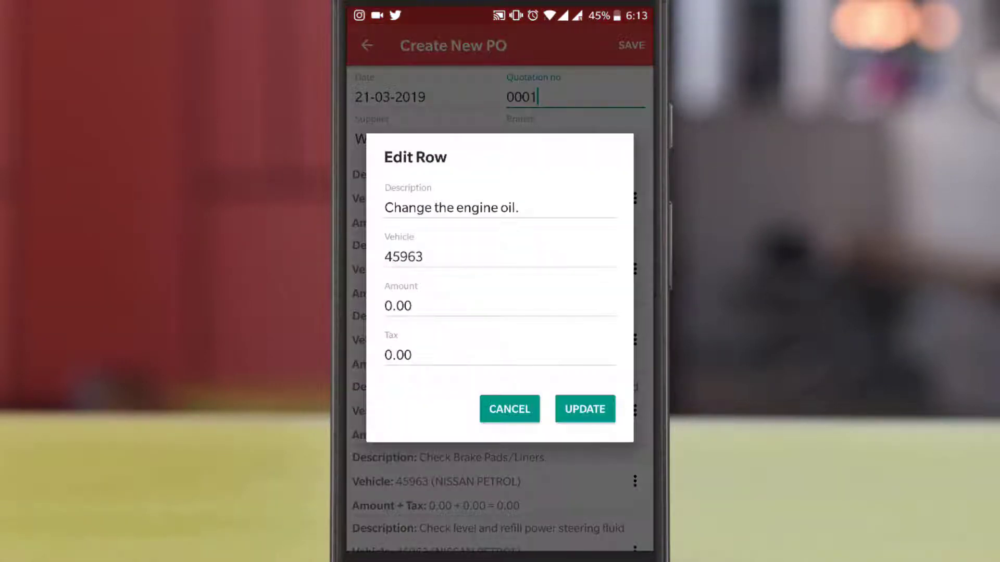
{"action": "left_click", "coordinate": [417, 305]}
{"action": "left_click", "coordinate": [393, 217]}
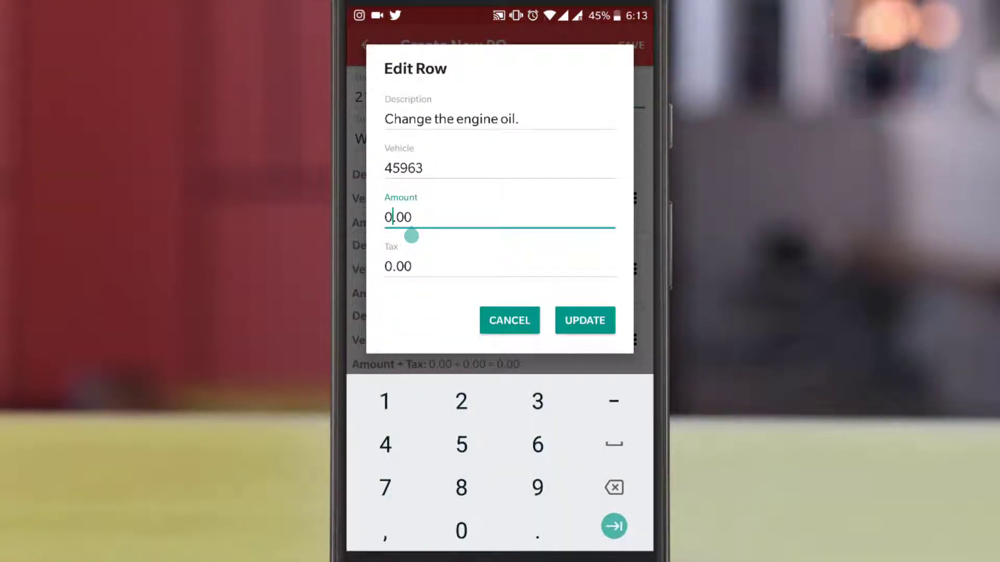
{"action": "key", "text": "BackSpace"}
{"action": "type", "text": "200"}
{"action": "left_click", "coordinate": [585, 320]}
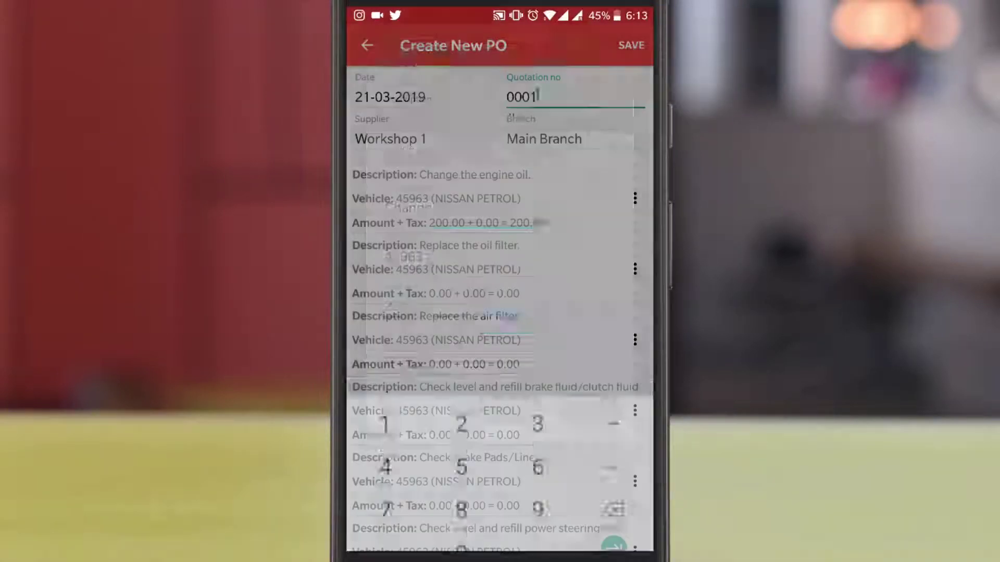
Step: Set the amount of the "Replace the oil filter" row to 450.00
{"action": "left_click", "coordinate": [635, 269]}
{"action": "left_click", "coordinate": [529, 298]}
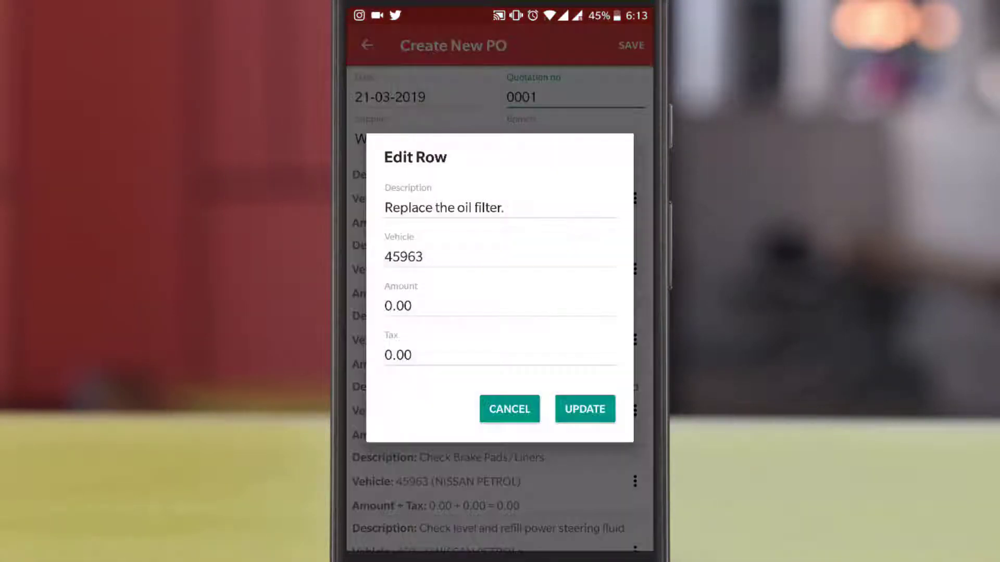
{"action": "left_click", "coordinate": [392, 306]}
{"action": "key", "text": "BackSpace"}
{"action": "type", "text": "450"}
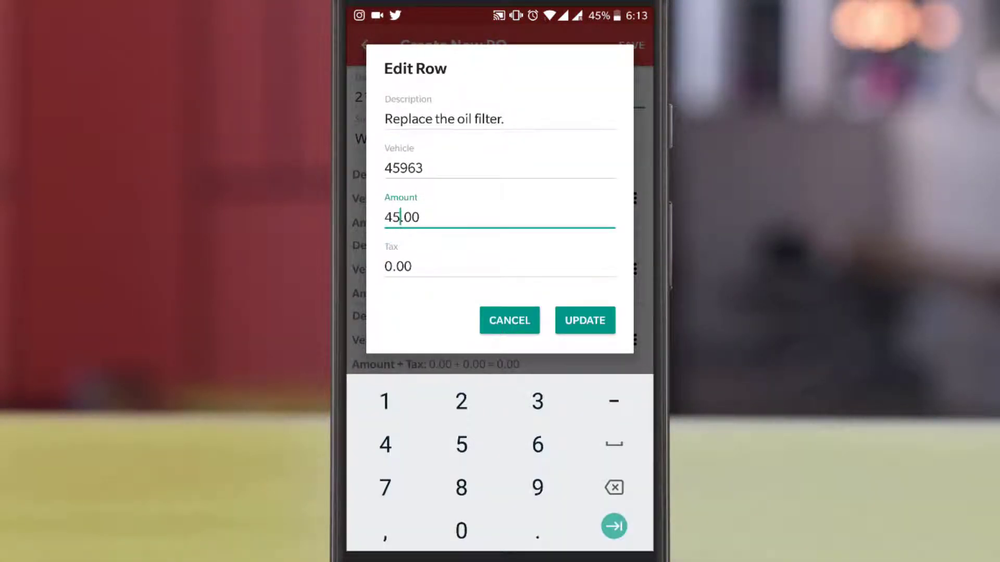
{"action": "left_click", "coordinate": [585, 320]}
Step: Set the amount of the "Replace the air filter" row to 200.00
{"action": "scroll", "coordinate": [499, 312], "scroll_direction": "down", "scroll_amount": 5}
{"action": "left_click", "coordinate": [635, 250]}
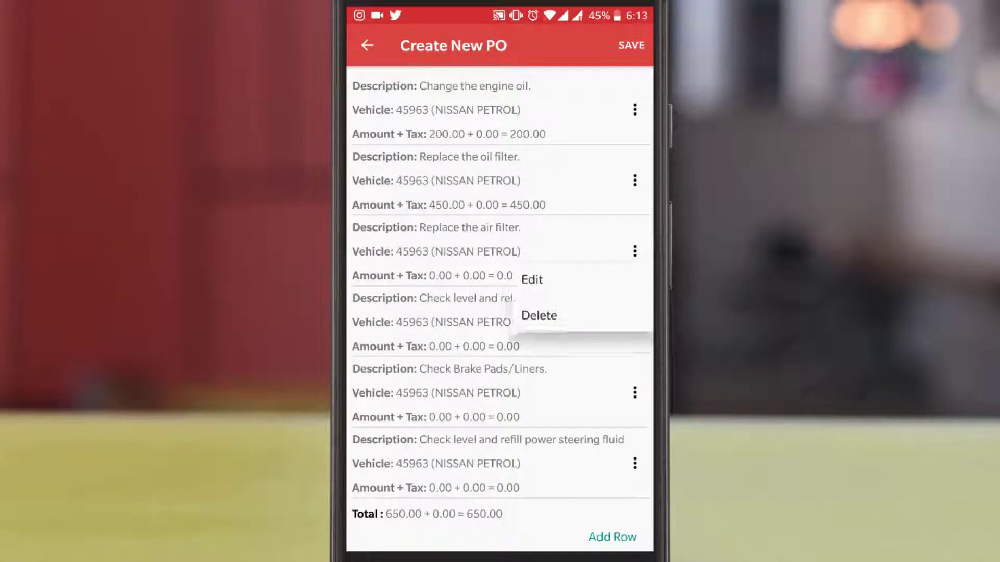
{"action": "left_click", "coordinate": [531, 279]}
{"action": "key", "text": "BackSpace"}
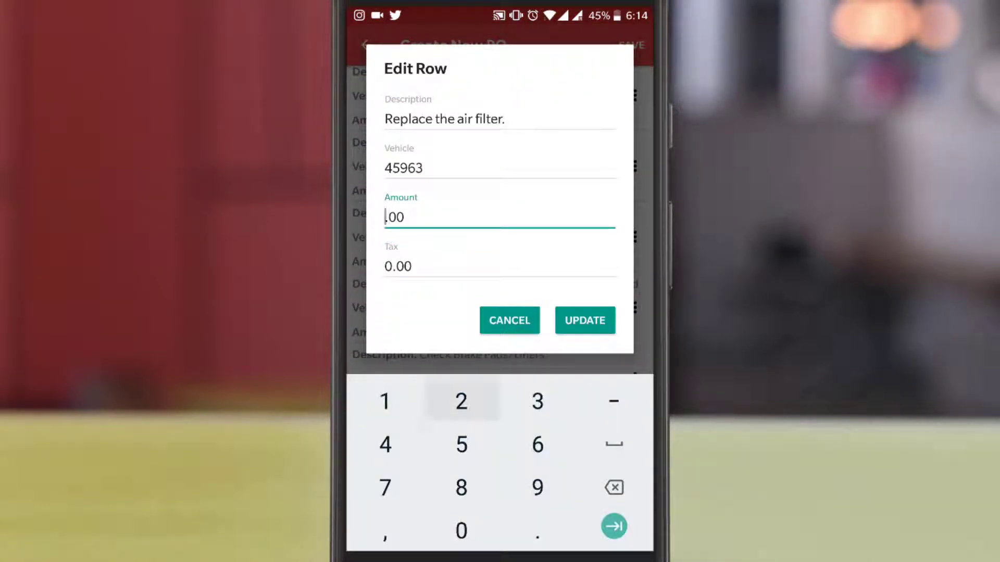
{"action": "type", "text": "200"}
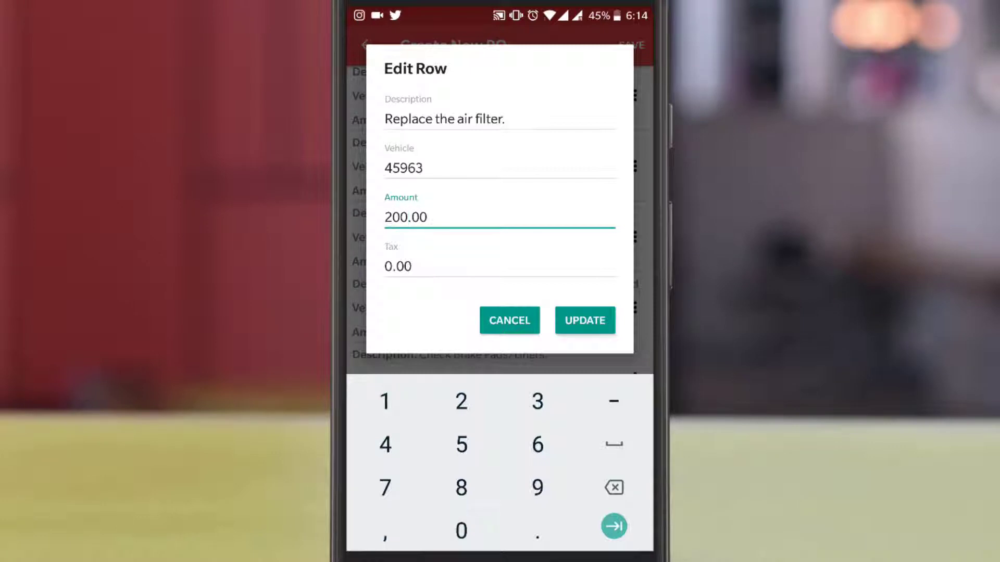
{"action": "left_click", "coordinate": [585, 320]}
{"action": "left_click", "coordinate": [635, 309]}
{"action": "left_click", "coordinate": [529, 339]}
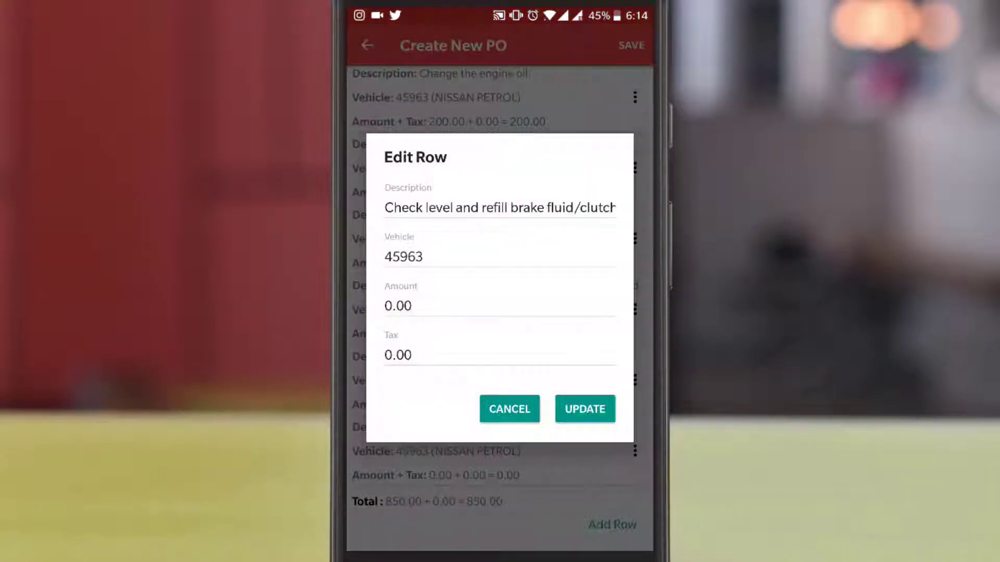
{"action": "left_click", "coordinate": [387, 306]}
{"action": "left_click_drag", "start_coordinate": [385, 235], "coordinate": [392, 236]}
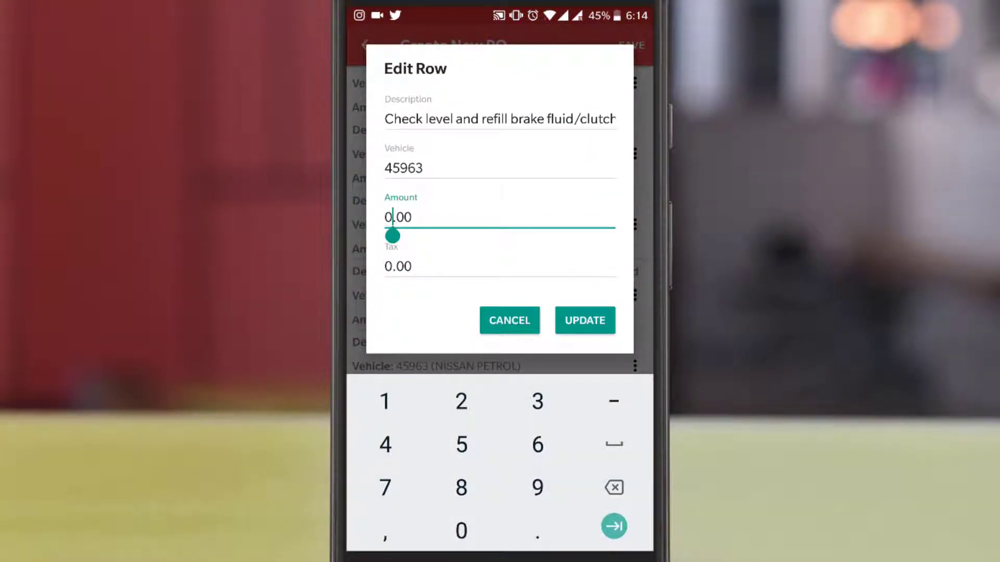
{"action": "left_click", "coordinate": [509, 320]}
Step: Save the purchase order and continue the workshop check-out to its accessory checklist
{"action": "scroll", "coordinate": [500, 208], "scroll_direction": "down", "scroll_amount": 3}
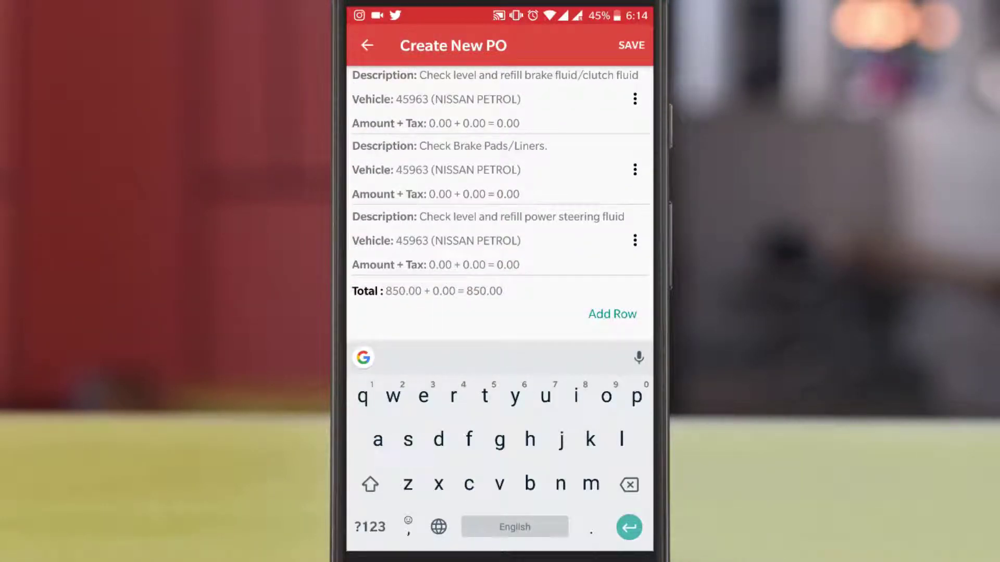
{"action": "left_click", "coordinate": [631, 46]}
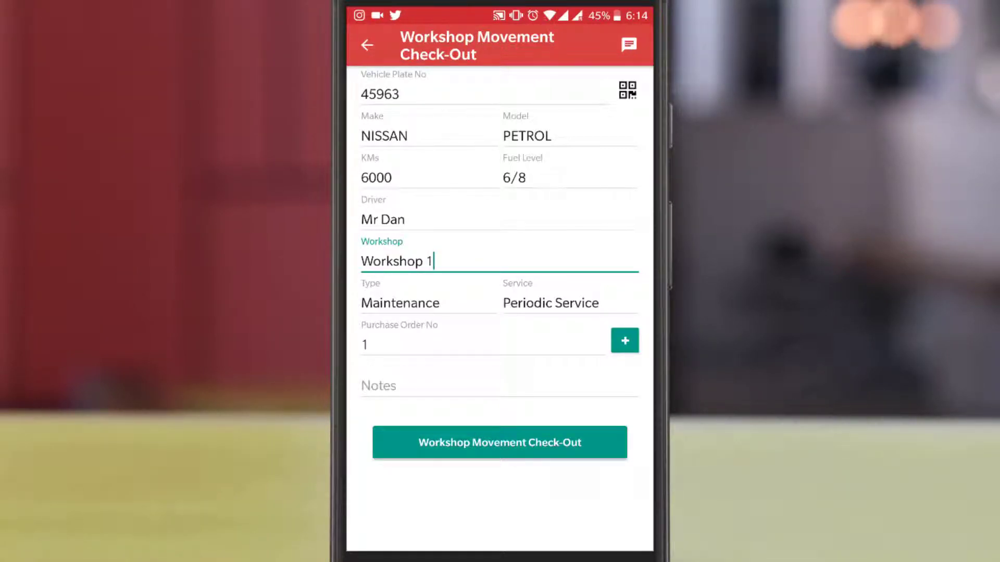
{"action": "left_click", "coordinate": [500, 442]}
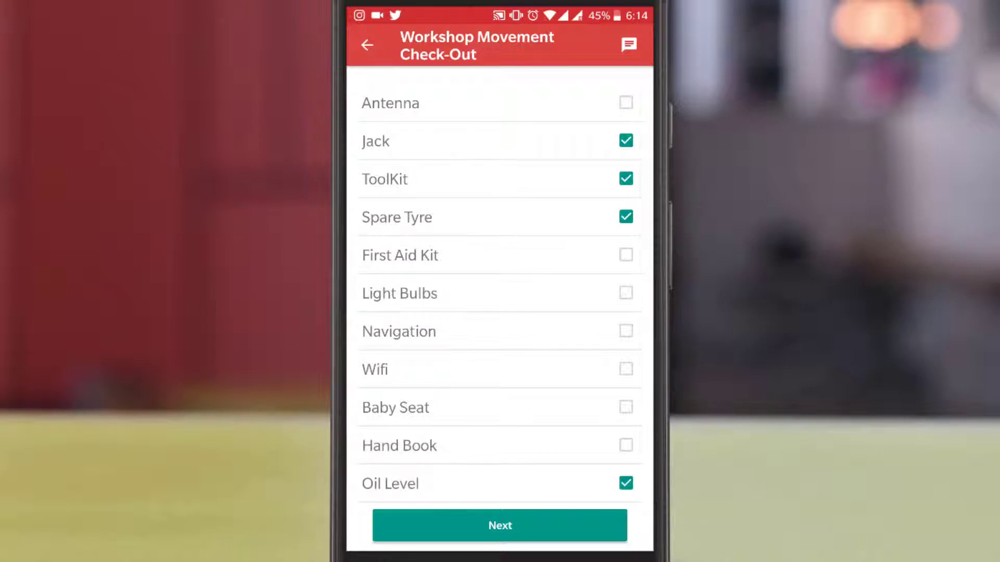
Step: Accept the accessory checklist and both vehicle diagrams as they are, then sign as staff and finish the workshop check-out
{"action": "scroll", "coordinate": [500, 291], "scroll_direction": "down", "scroll_amount": 2}
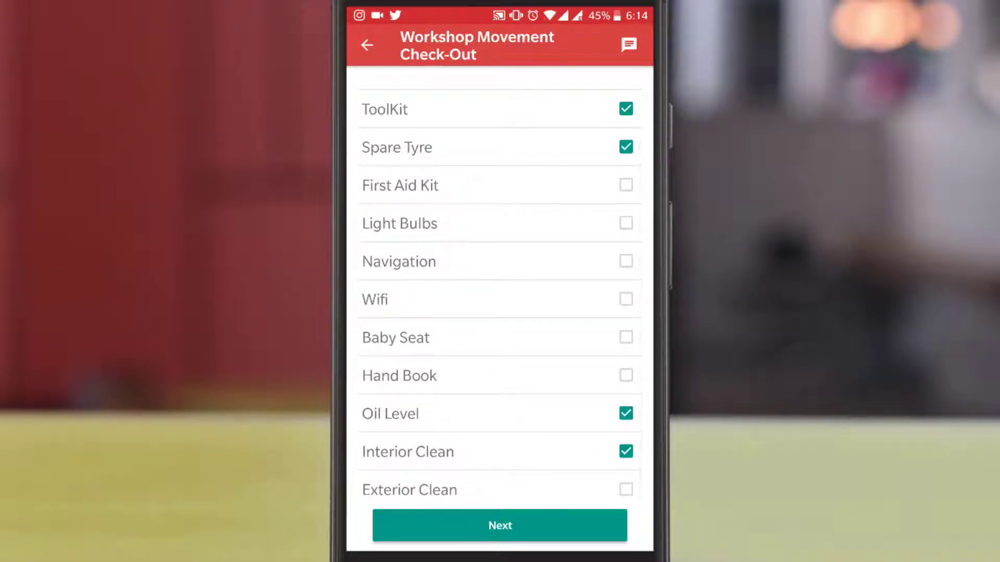
{"action": "left_click", "coordinate": [500, 525]}
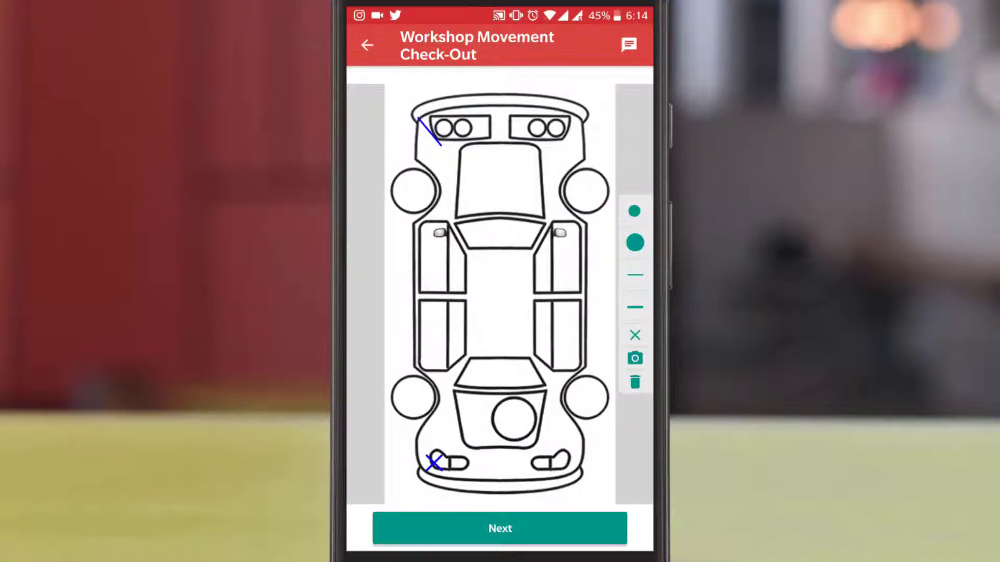
{"action": "left_click", "coordinate": [500, 528]}
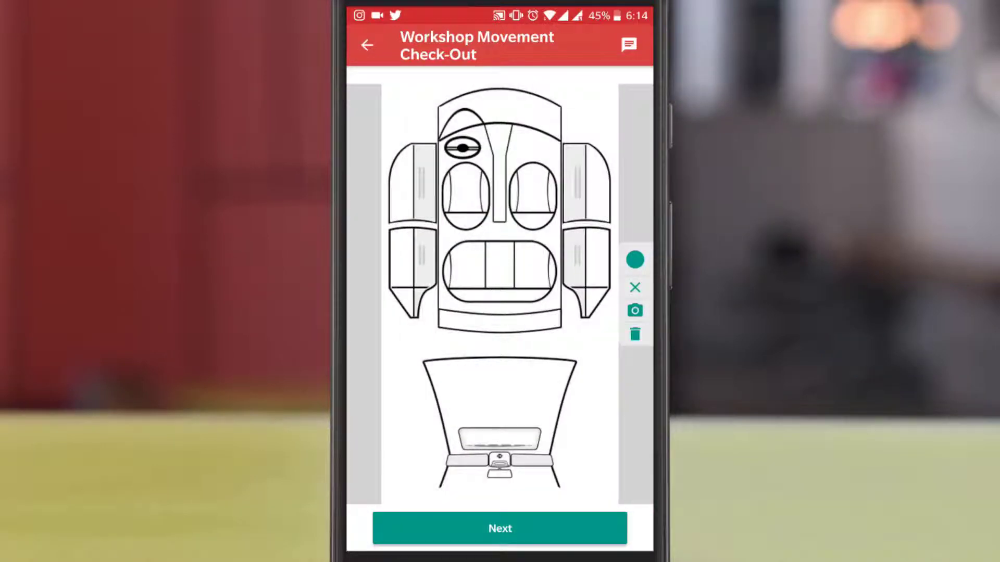
{"action": "left_click", "coordinate": [500, 528]}
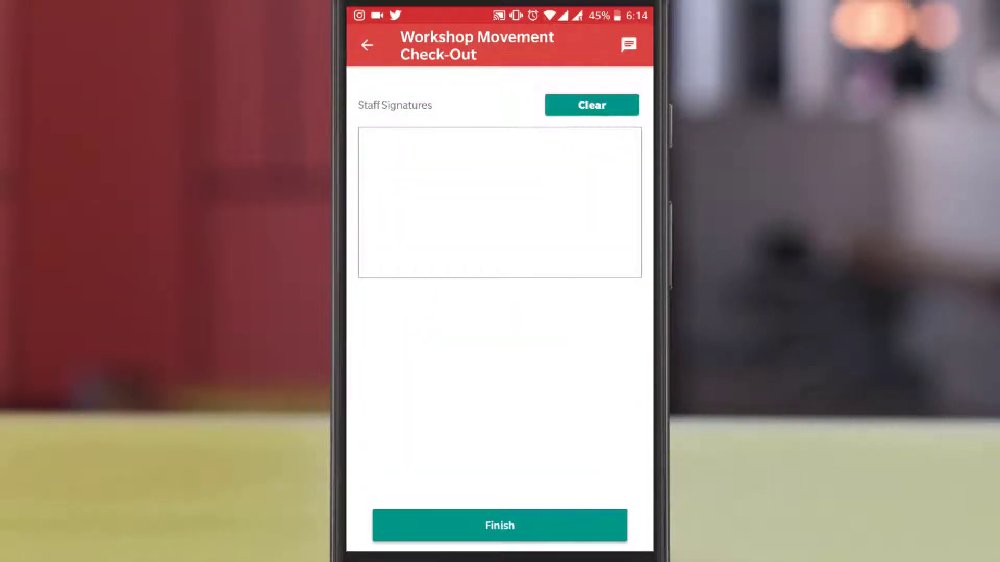
{"action": "mouse_move", "coordinate": [434, 180]}
{"action": "left_mouse_down"}
{"action": "mouse_move", "coordinate": [420, 245]}
{"action": "mouse_move", "coordinate": [453, 253]}
{"action": "mouse_move", "coordinate": [535, 220]}
{"action": "left_mouse_up"}
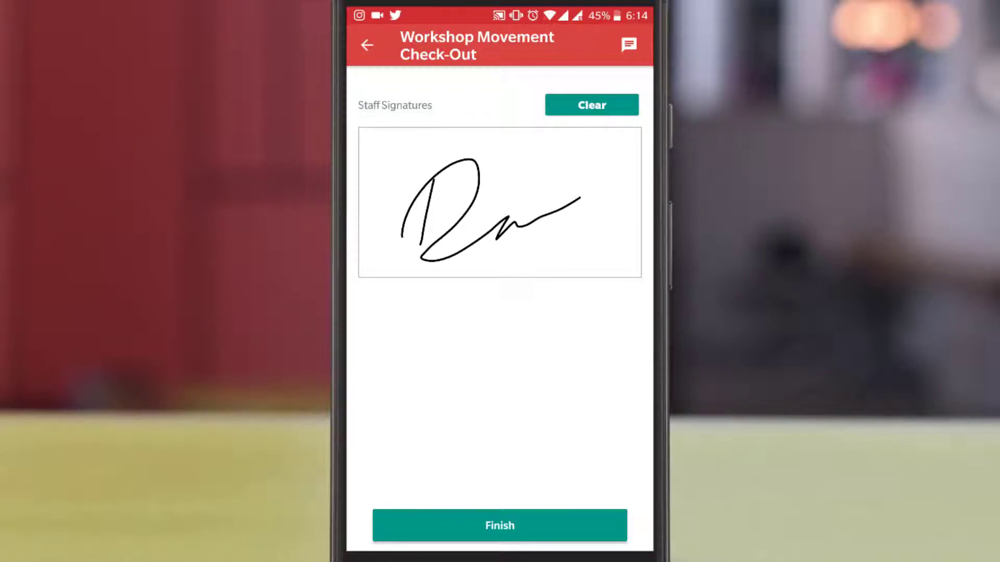
{"action": "left_click", "coordinate": [499, 525]}
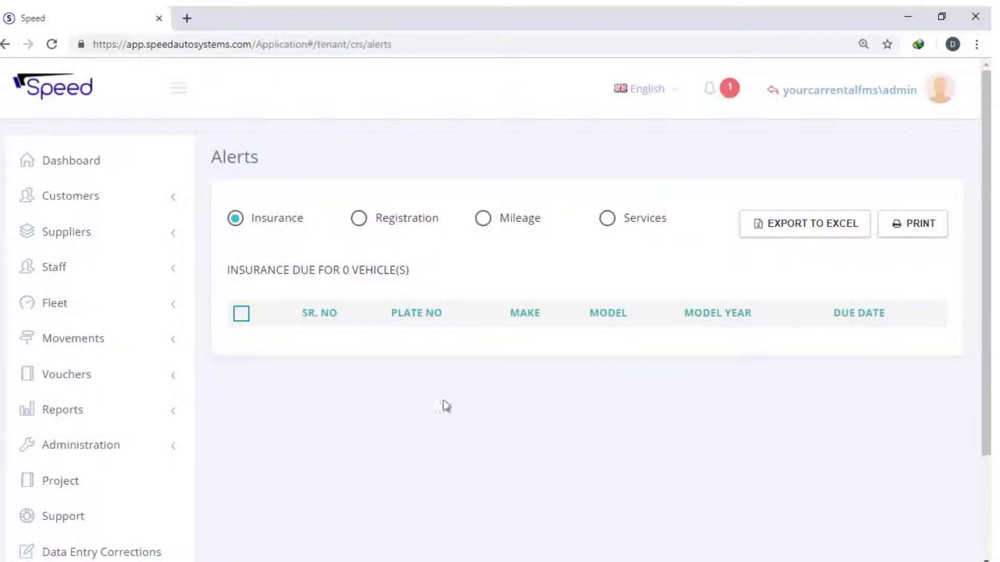
Step: In the Speed web application, view the details of vehicle 45963's workshop movement and close them
{"action": "left_click", "coordinate": [152, 345]}
{"action": "scroll", "coordinate": [141, 354], "scroll_direction": "down", "scroll_amount": 1}
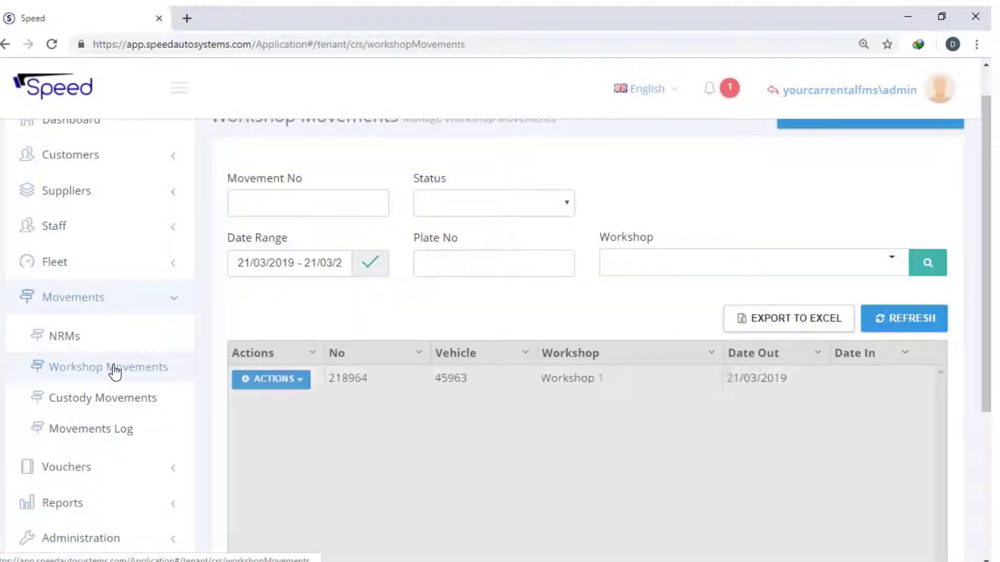
{"action": "left_click", "coordinate": [306, 385]}
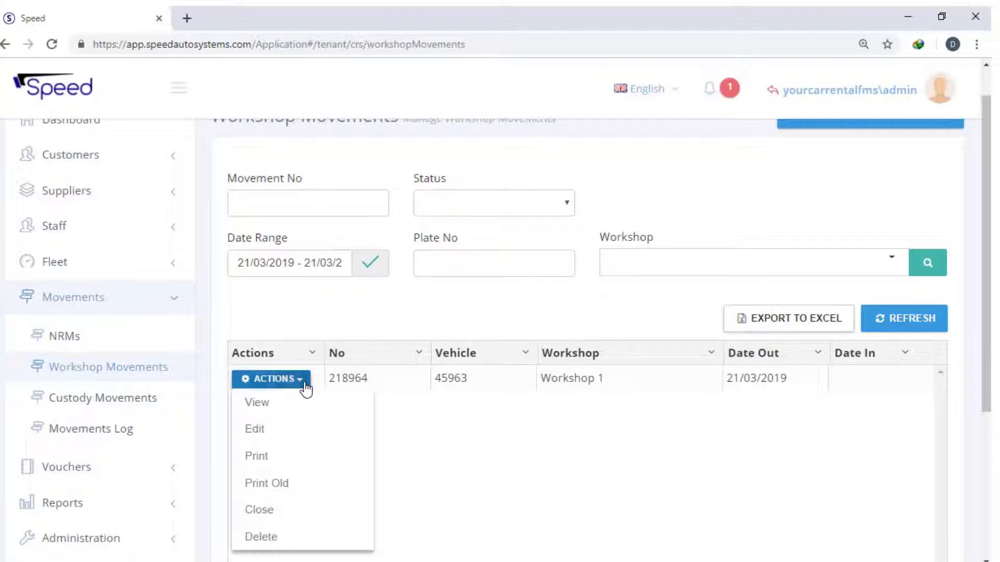
{"action": "left_click", "coordinate": [286, 405]}
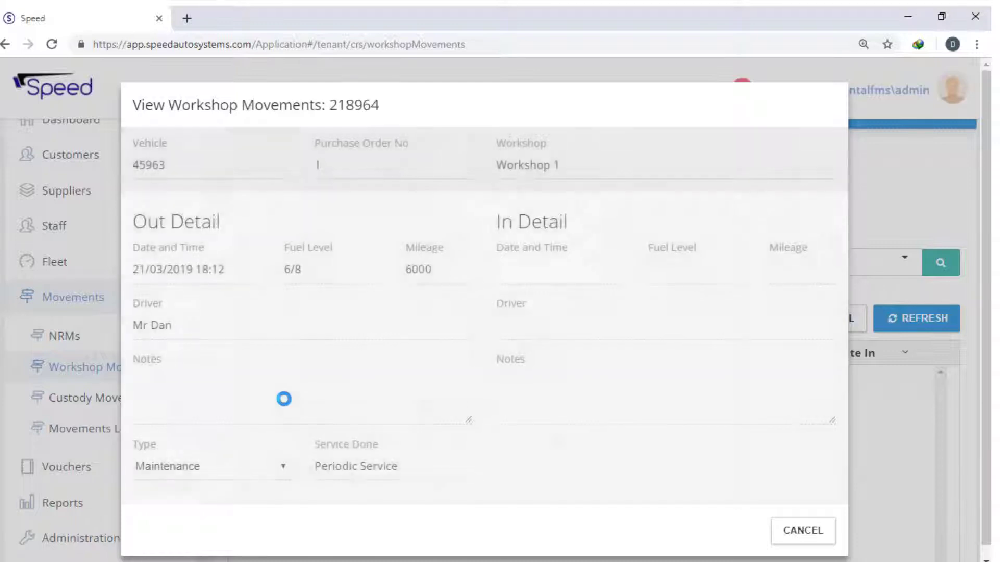
{"action": "left_click", "coordinate": [832, 535]}
Step: Examine the printable report of vehicle 45963's workshop movement, including its diagrams, checklist and signature, and close it
{"action": "left_click", "coordinate": [279, 385]}
{"action": "scroll", "coordinate": [279, 396], "scroll_direction": "down", "scroll_amount": 1}
{"action": "left_click", "coordinate": [279, 391]}
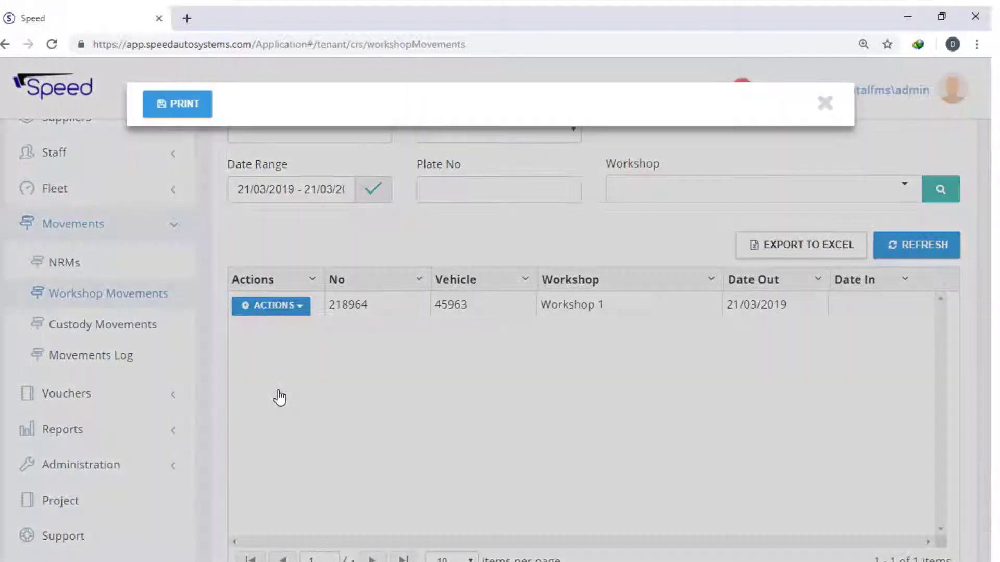
{"action": "scroll", "coordinate": [280, 398], "scroll_direction": "down", "scroll_amount": 4}
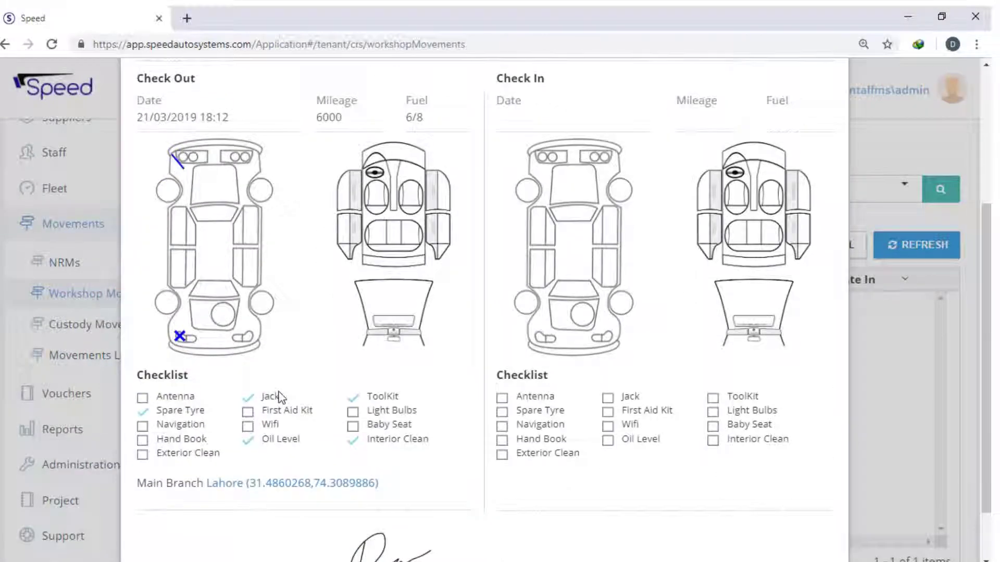
{"action": "scroll", "coordinate": [279, 396], "scroll_direction": "down", "scroll_amount": 1}
{"action": "scroll", "coordinate": [280, 393], "scroll_direction": "up", "scroll_amount": 5}
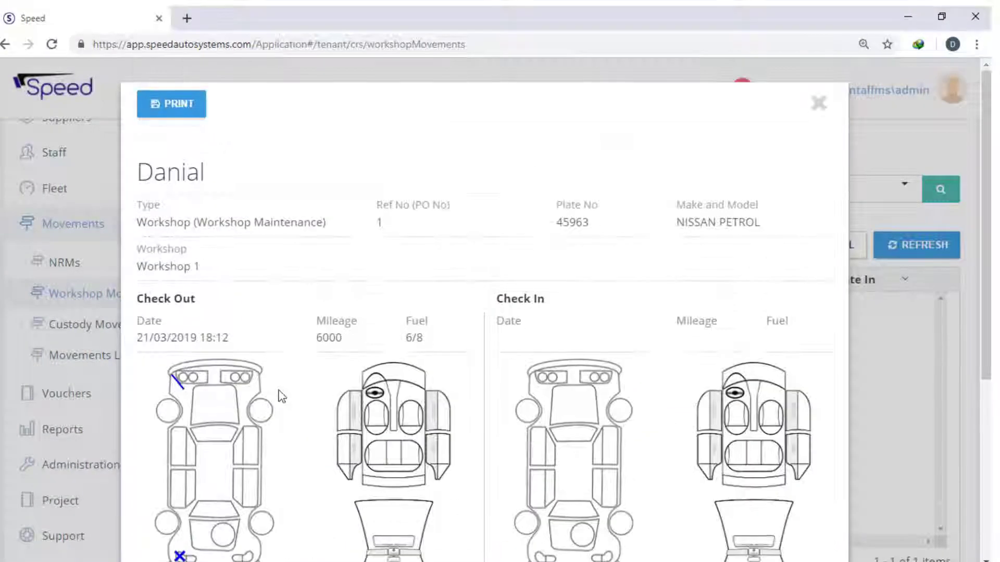
{"action": "left_click", "coordinate": [819, 111]}
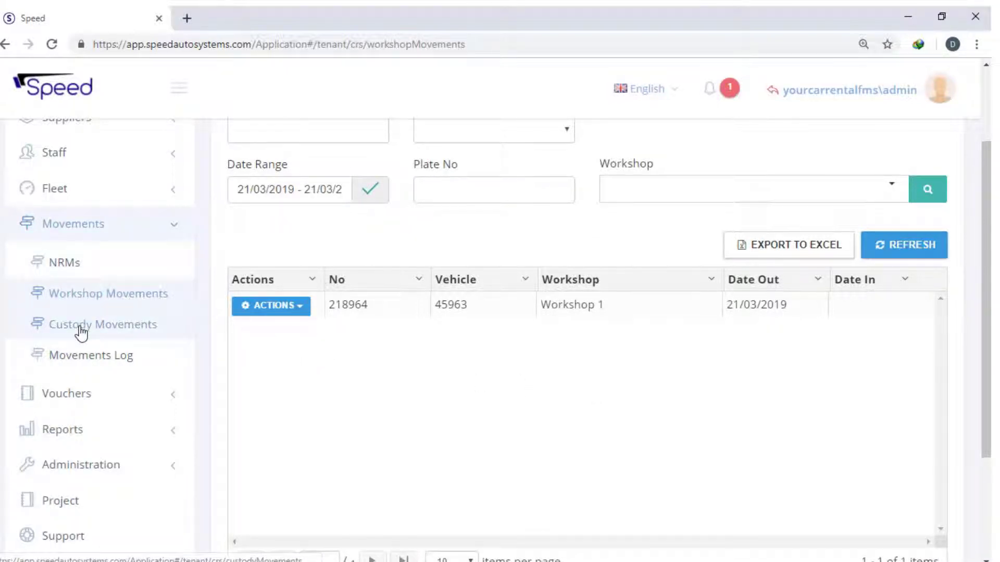
Step: View the details of vehicle 45963's custody movement in the custody movements list and close them
{"action": "left_click", "coordinate": [81, 331]}
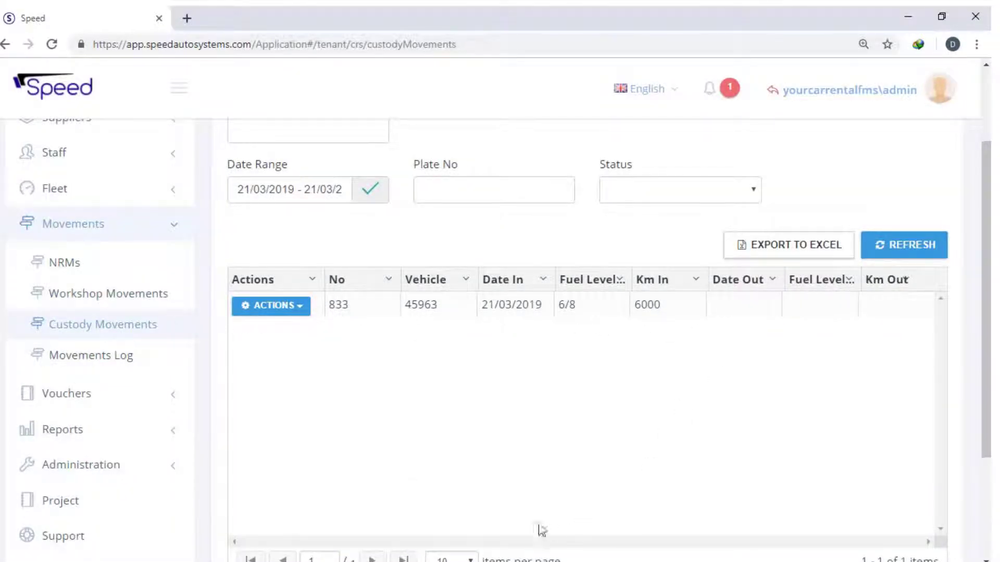
{"action": "left_click", "coordinate": [274, 309]}
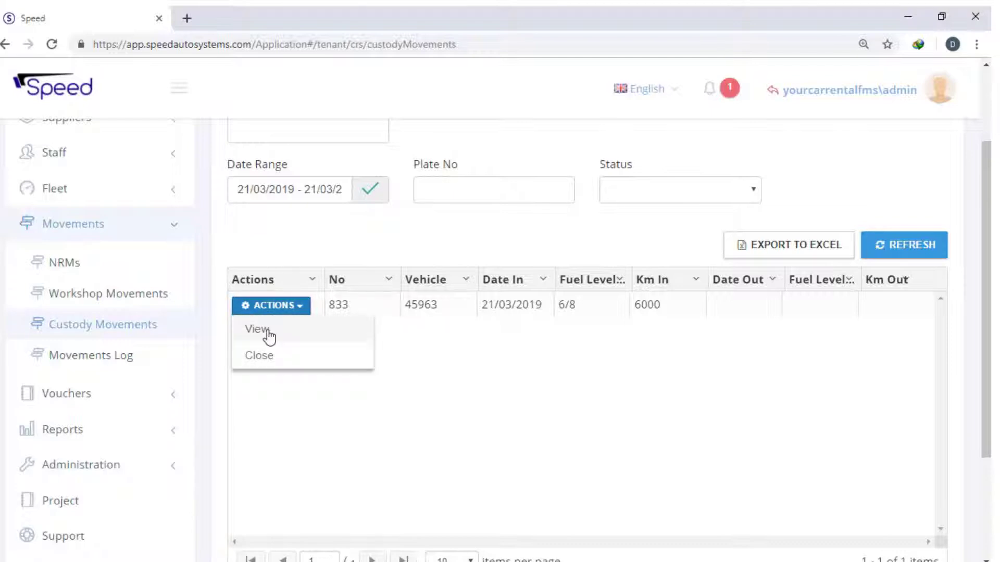
{"action": "left_click", "coordinate": [269, 337]}
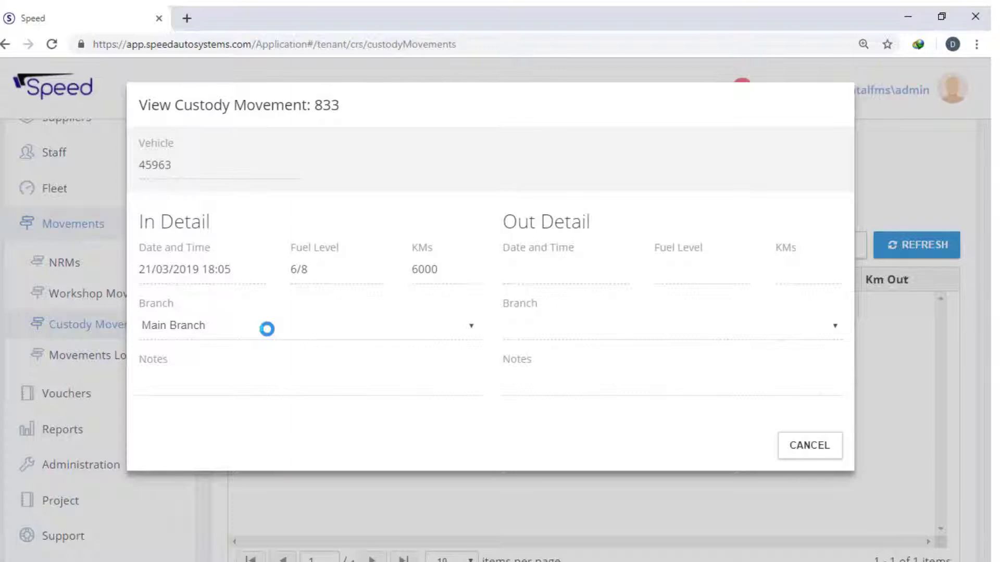
{"action": "left_click", "coordinate": [800, 447]}
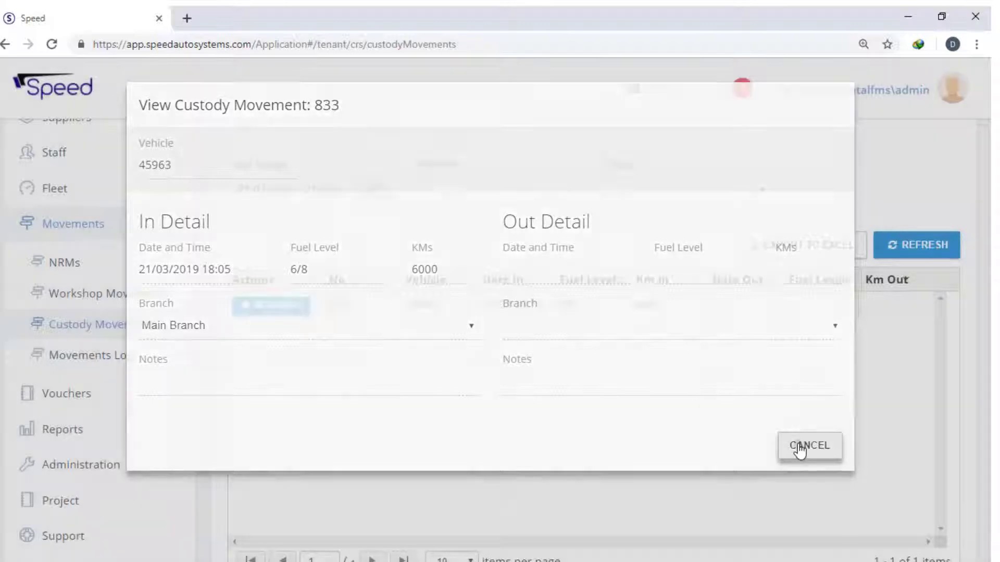
{"action": "left_click", "coordinate": [275, 310]}
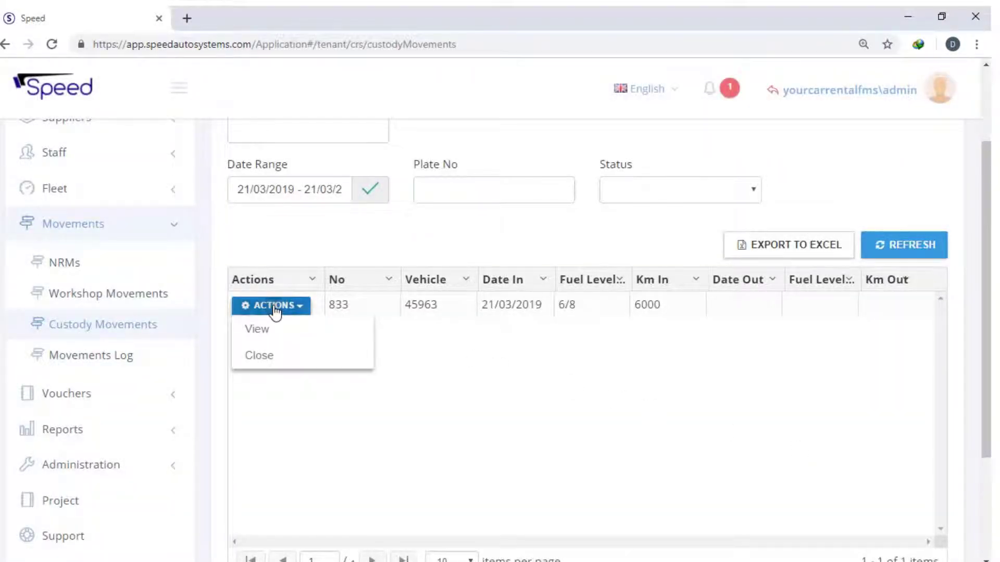
{"action": "left_click", "coordinate": [275, 310]}
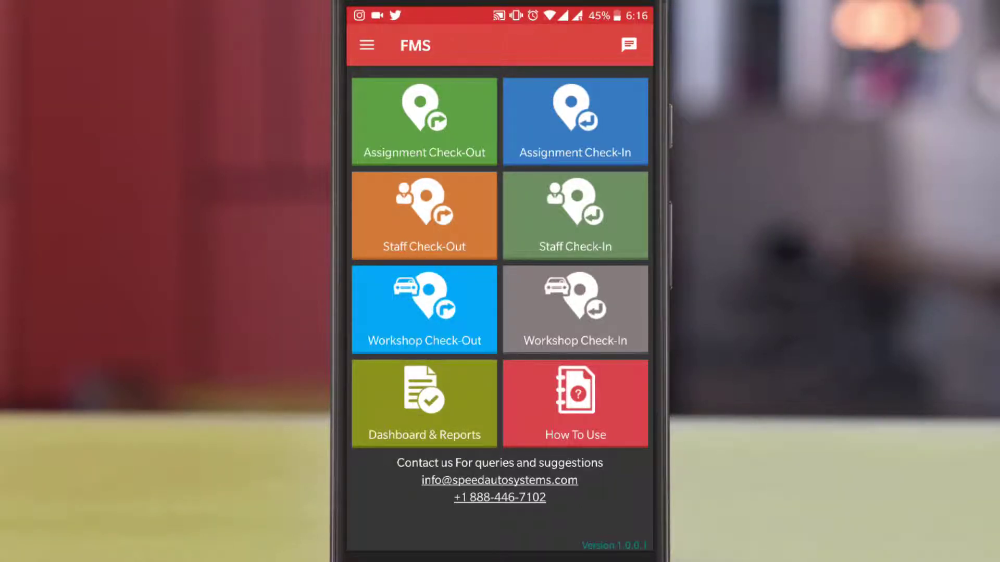
Step: In the FMS mobile app, start a workshop movement check-in for vehicle 45963
{"action": "left_click", "coordinate": [575, 308]}
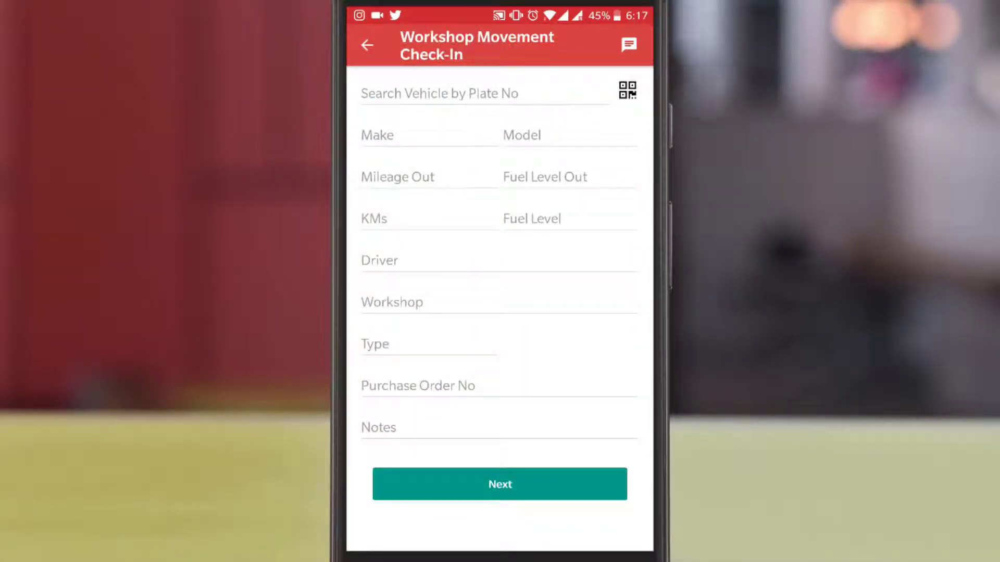
{"action": "left_click", "coordinate": [486, 94]}
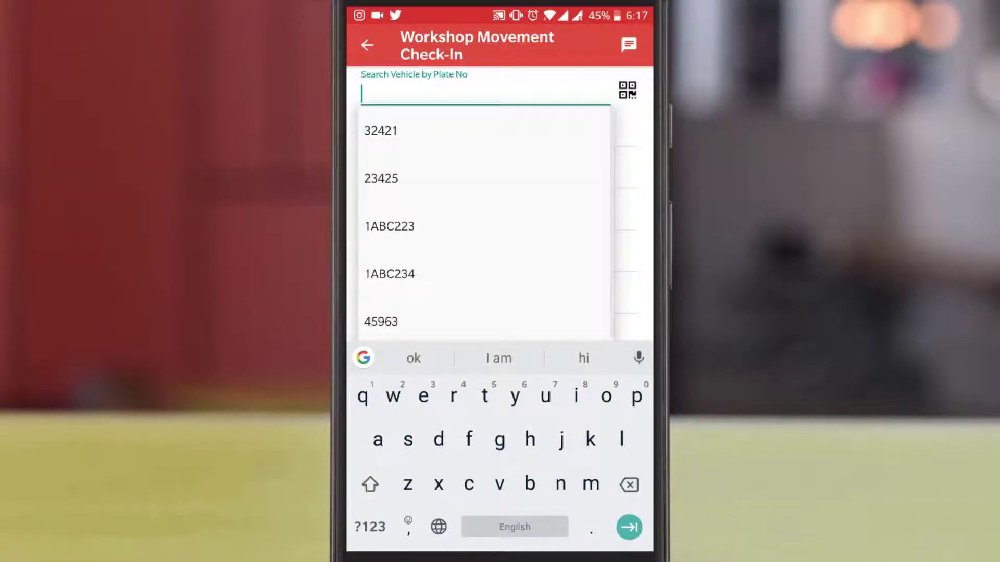
{"action": "left_click", "coordinate": [380, 322]}
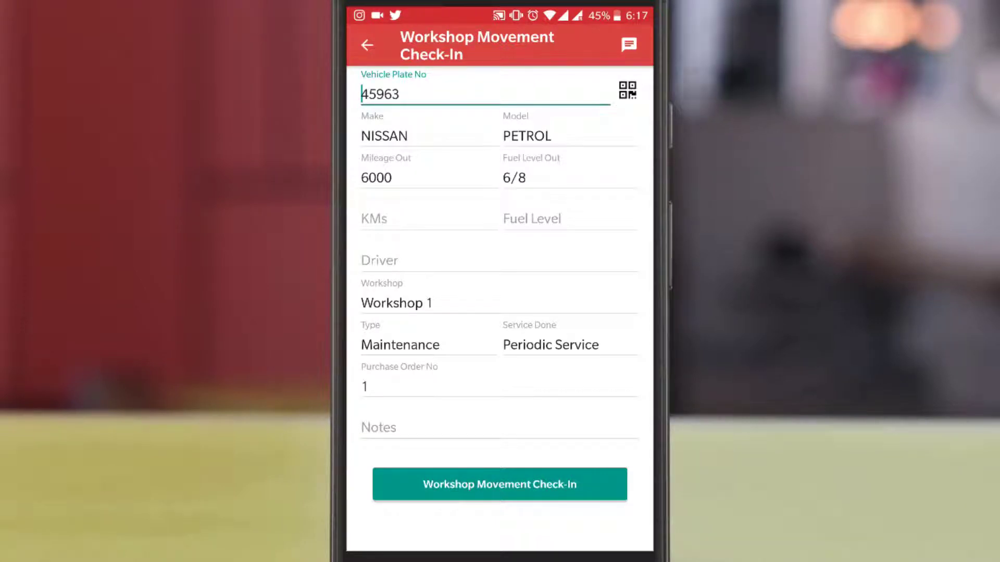
Step: Set the check-in KMs to 6100 and fuel level to 8/8, choose the driver, and continue to the accessory checklist with the notes empty
{"action": "left_click", "coordinate": [428, 219]}
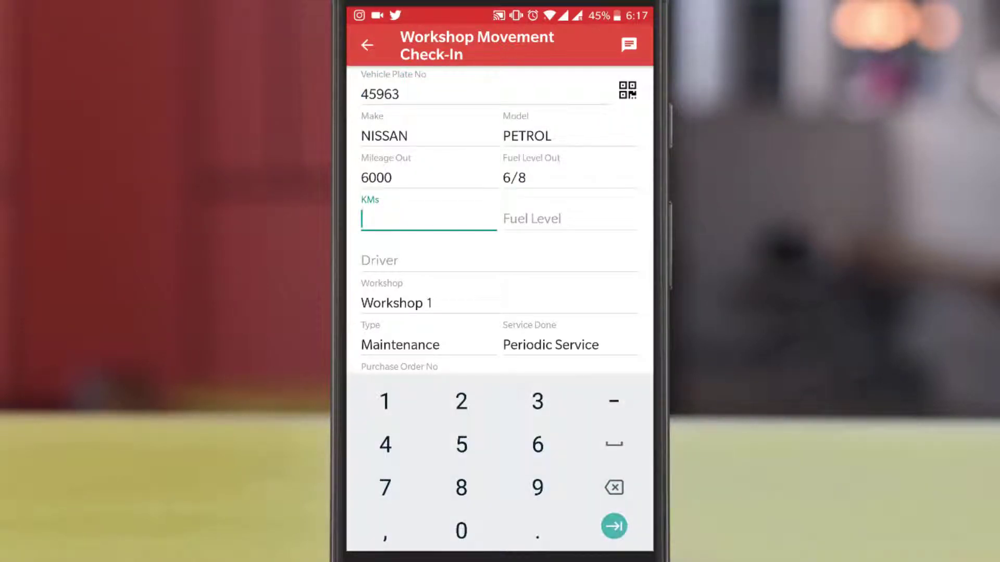
{"action": "type", "text": "6100"}
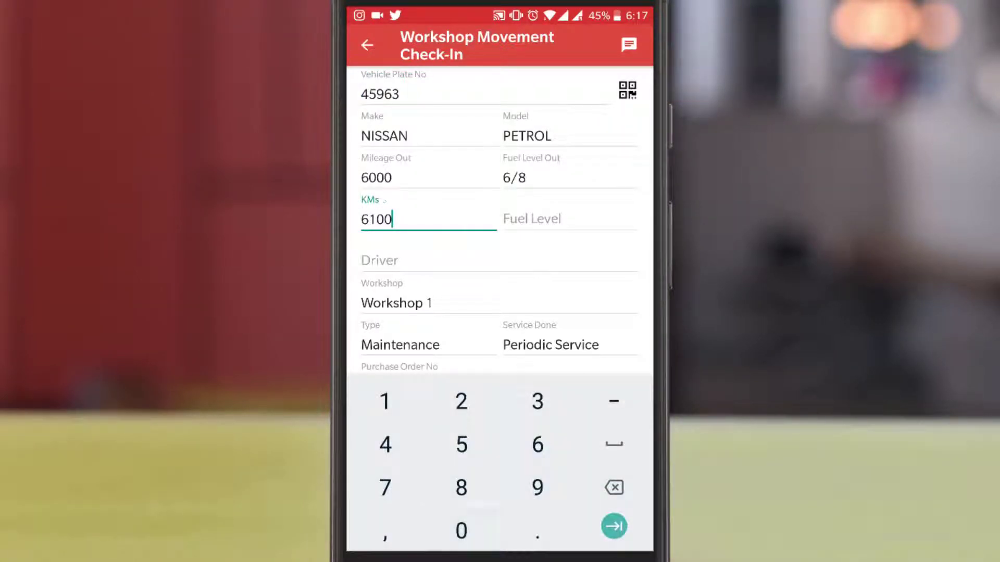
{"action": "left_click", "coordinate": [531, 219]}
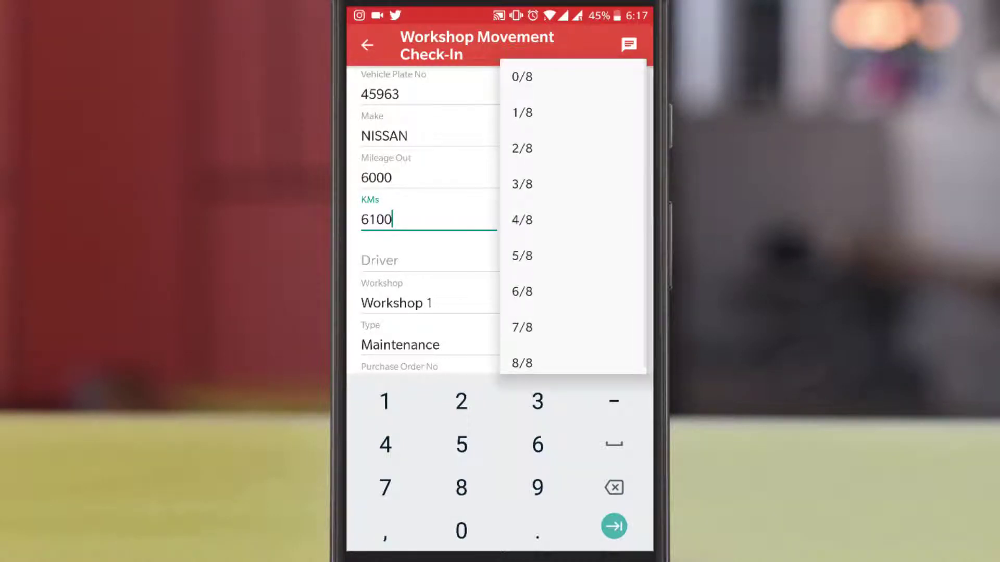
{"action": "left_click", "coordinate": [522, 363]}
{"action": "left_click", "coordinate": [469, 260]}
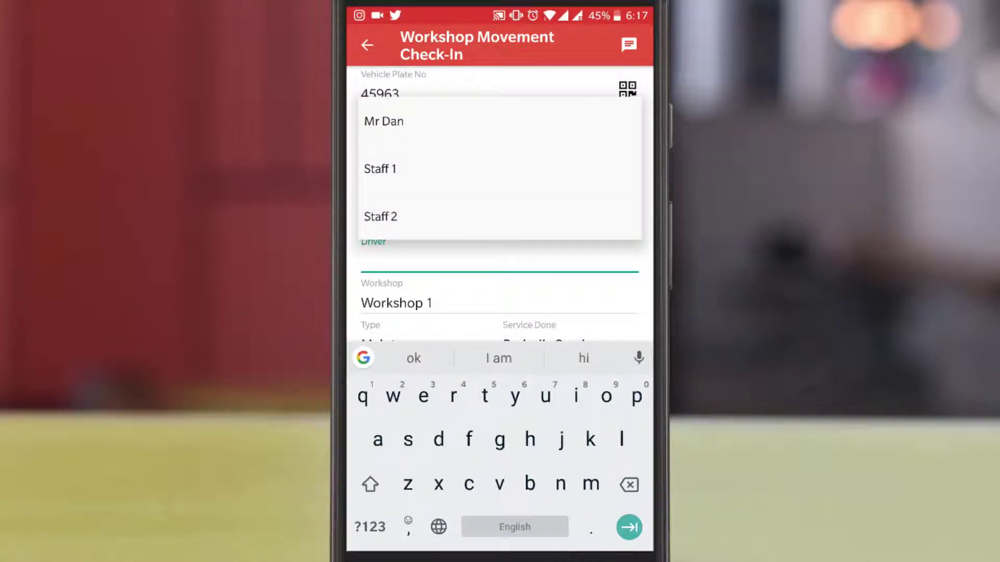
{"action": "left_click", "coordinate": [385, 121]}
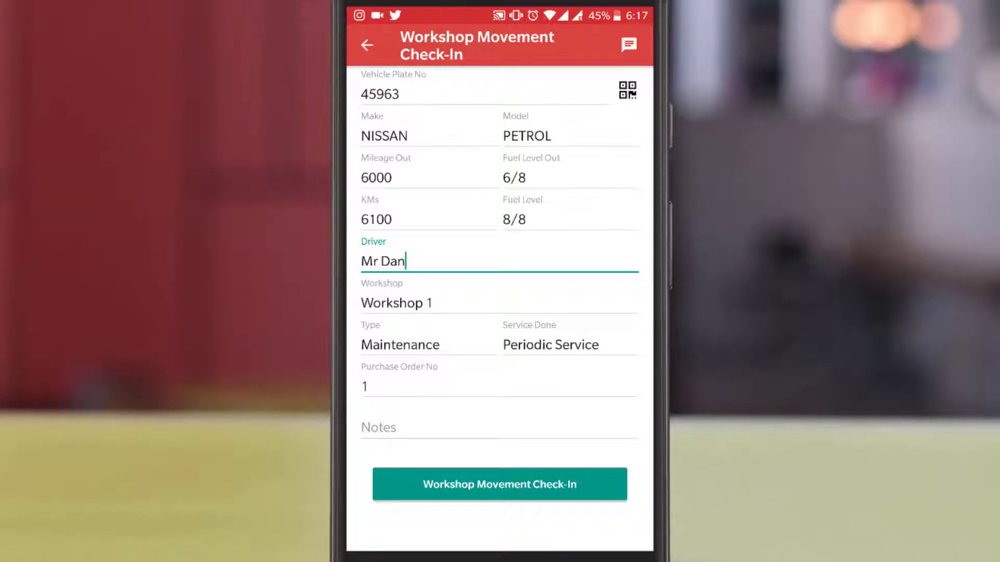
{"action": "left_click", "coordinate": [499, 428]}
{"action": "key", "text": "Escape"}
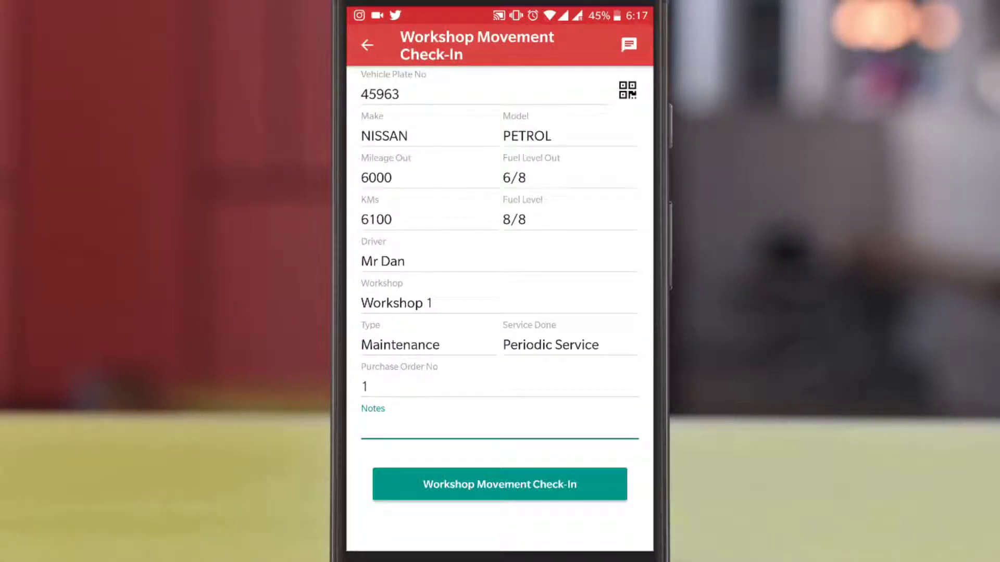
{"action": "left_click", "coordinate": [500, 484]}
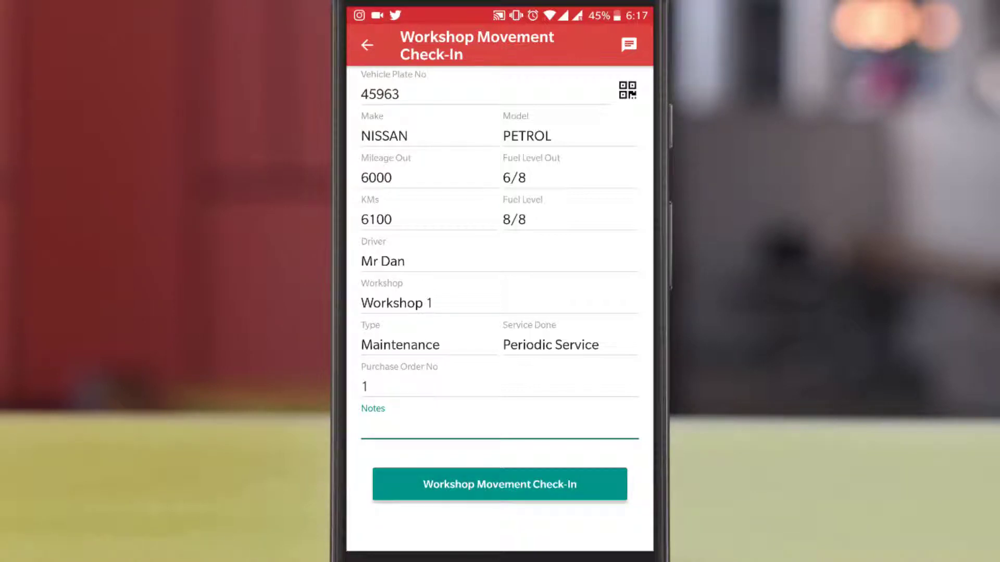
Step: Tick Jack, ToolKit, Spare Tyre and Oil Level for the workshop check-in and continue to the exterior vehicle diagram
{"action": "left_click", "coordinate": [626, 179]}
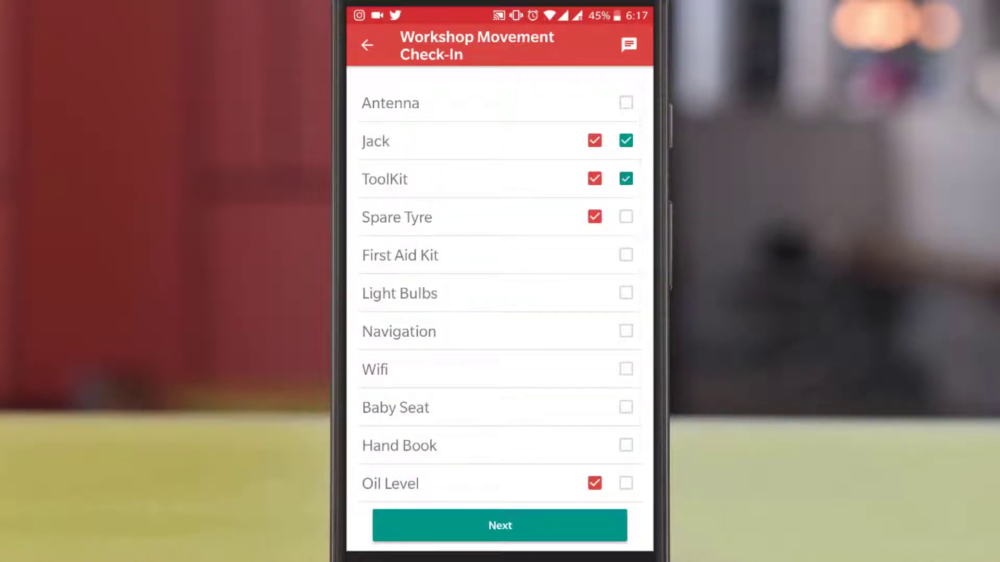
{"action": "left_click", "coordinate": [625, 216]}
{"action": "scroll", "coordinate": [500, 291], "scroll_direction": "down", "scroll_amount": 2}
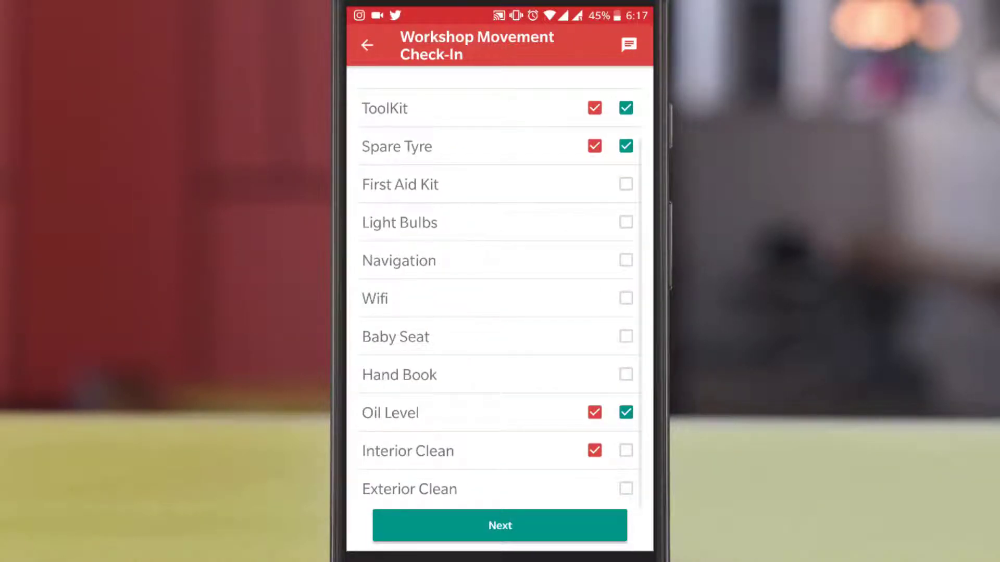
{"action": "left_click", "coordinate": [499, 525]}
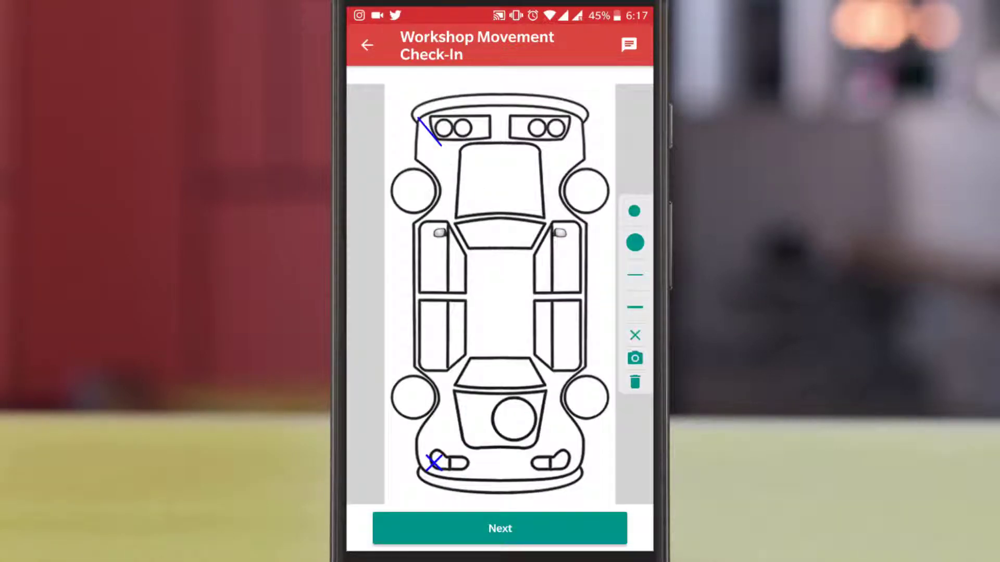
Step: Select the existing cross mark on the exterior diagram and continue past the exterior and interior diagrams to the signature
{"action": "left_click", "coordinate": [434, 463]}
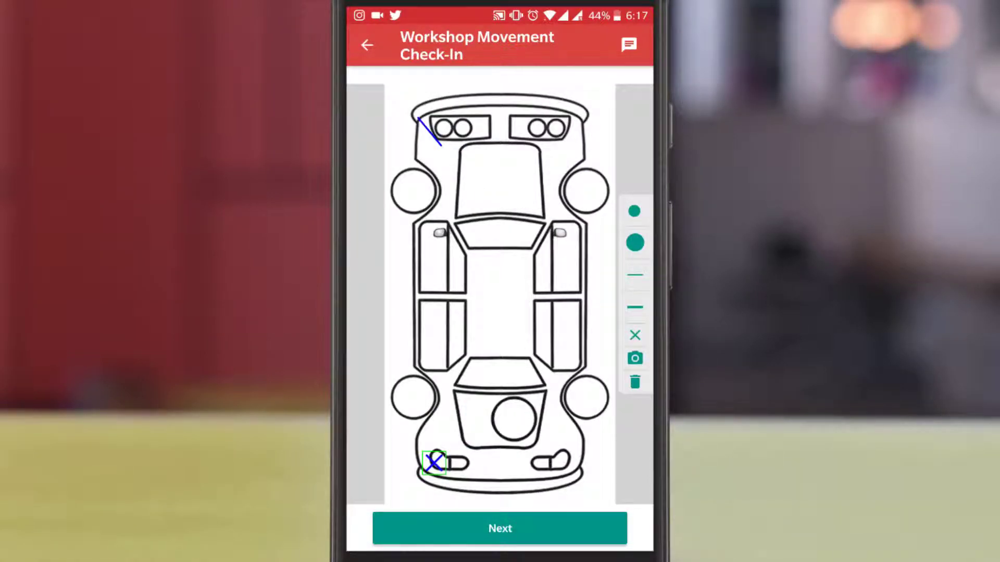
{"action": "left_click", "coordinate": [500, 529]}
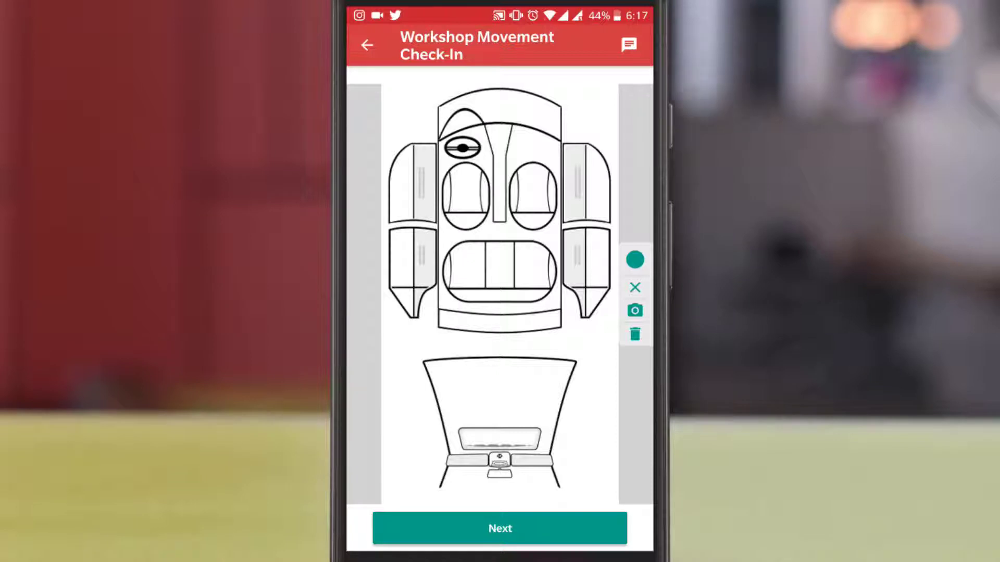
{"action": "left_click", "coordinate": [500, 528]}
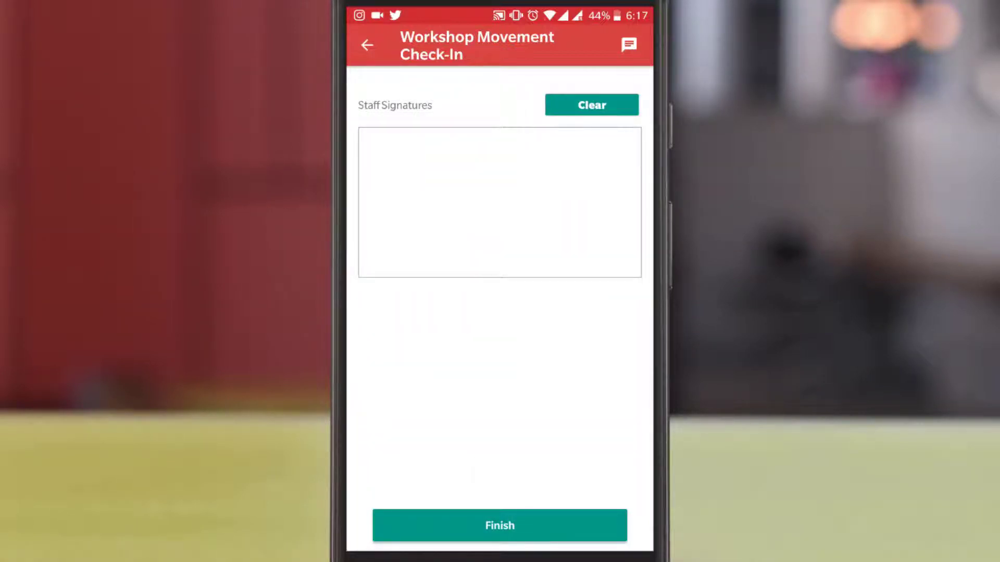
Step: Sign as staff and finish the workshop movement check-in
{"action": "left_click_drag", "start_coordinate": [423, 161], "coordinate": [437, 215]}
{"action": "left_click_drag", "start_coordinate": [426, 248], "coordinate": [579, 145]}
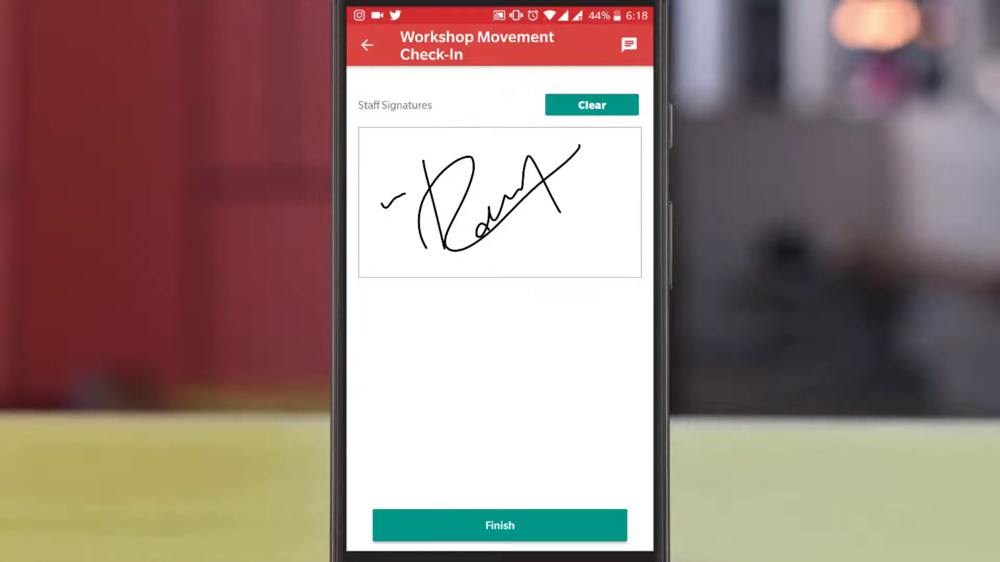
{"action": "left_click", "coordinate": [500, 526]}
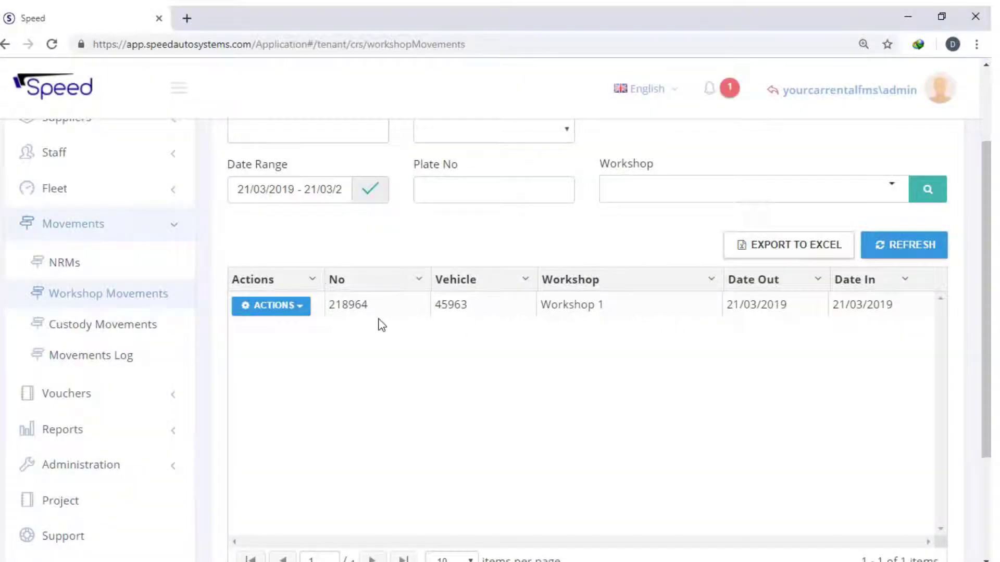
Step: In the Speed web application, view the out and in details of vehicle 45963's checked-in workshop movement and close them
{"action": "left_click", "coordinate": [277, 308]}
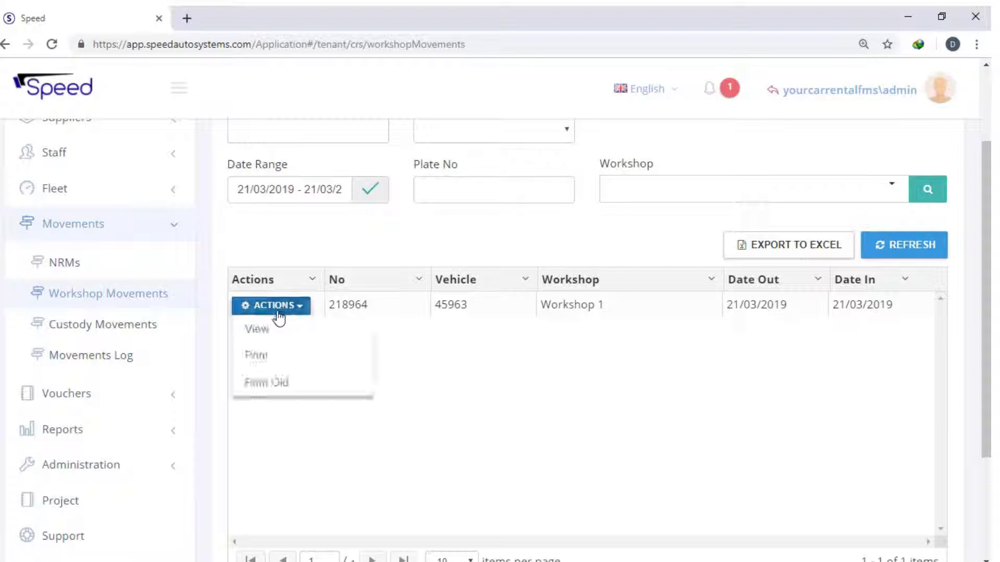
{"action": "left_click", "coordinate": [258, 329]}
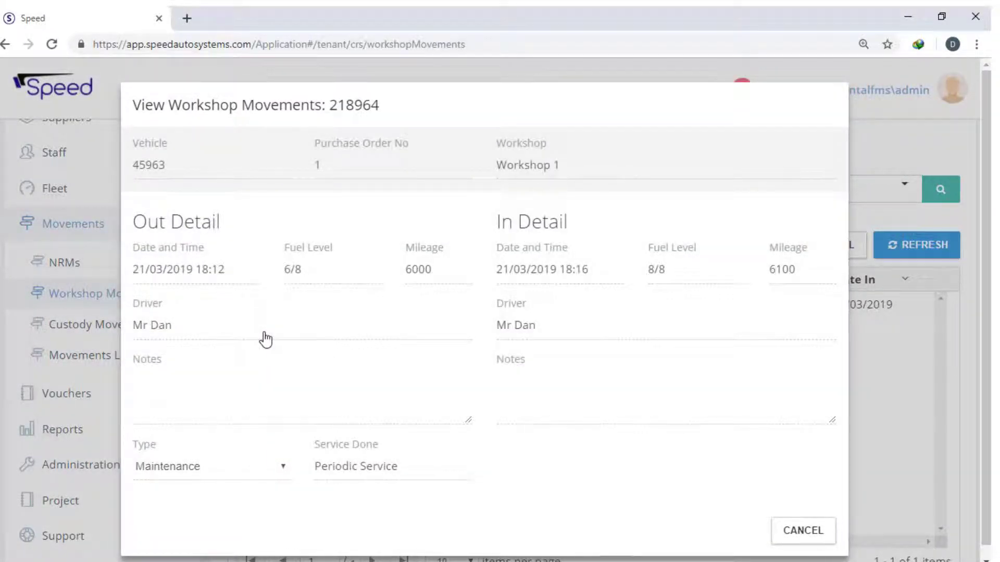
{"action": "left_click", "coordinate": [804, 532]}
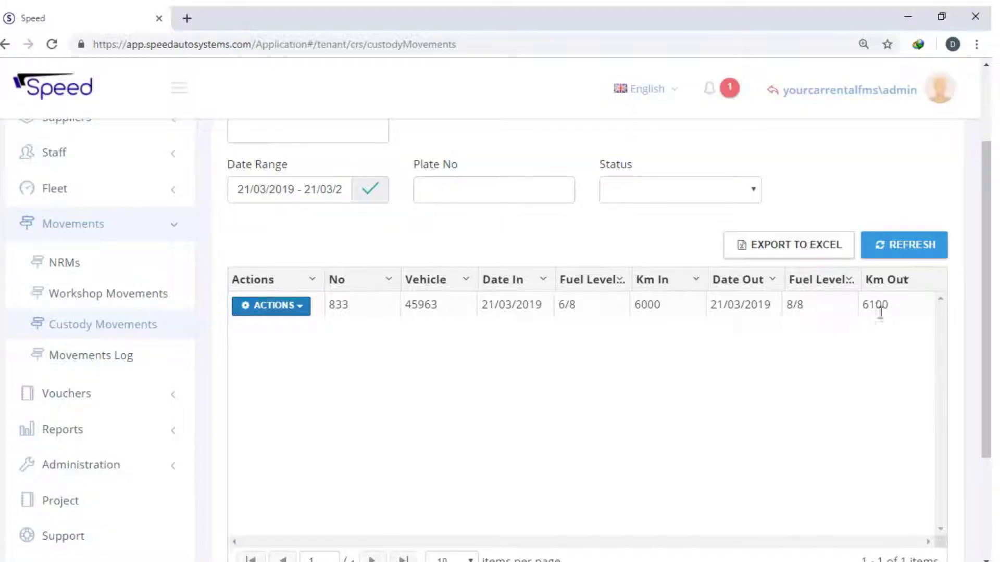
Step: View the in and out details of vehicle 45963's closed custody movement and close them
{"action": "left_click", "coordinate": [298, 312]}
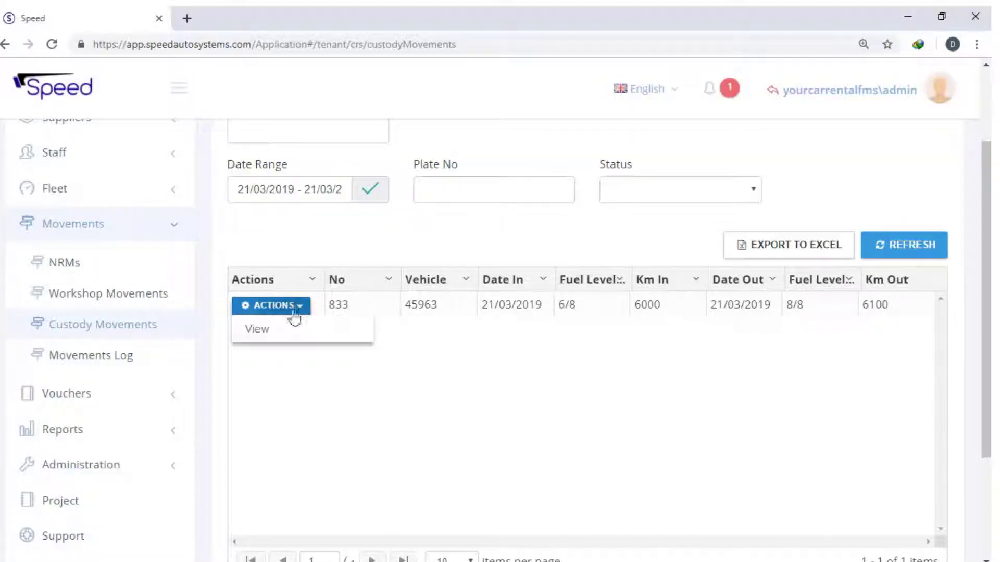
{"action": "left_click", "coordinate": [257, 330]}
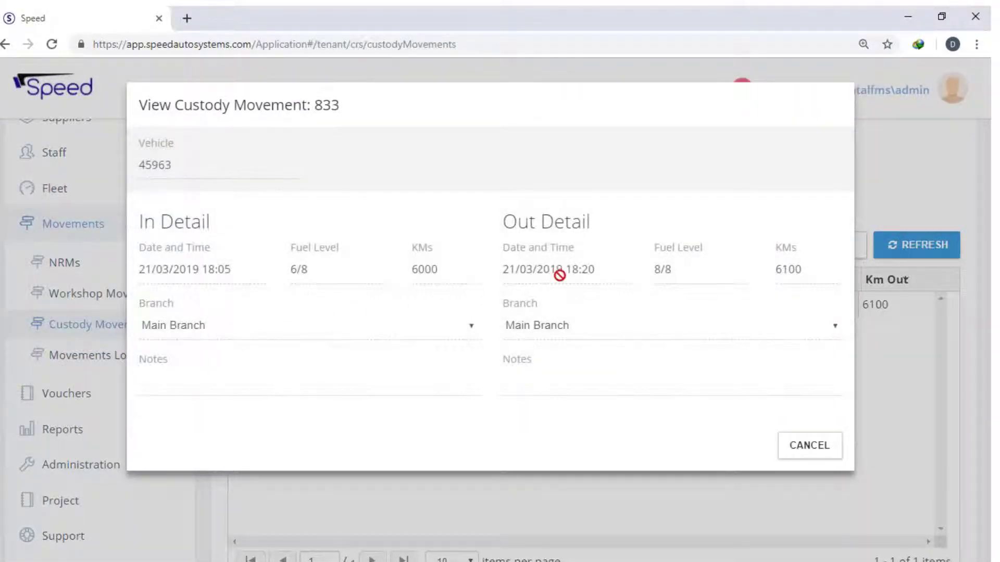
{"action": "left_click", "coordinate": [825, 452]}
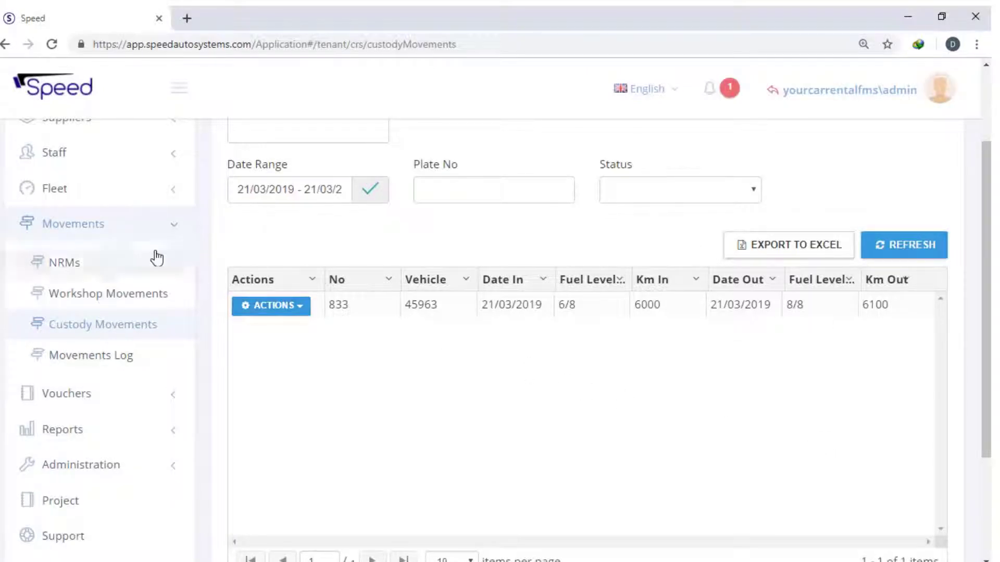
Step: Open the fleet's vehicle assignments and search them for the date range of 21/03/2019
{"action": "left_click", "coordinate": [149, 232]}
{"action": "scroll", "coordinate": [151, 234], "scroll_direction": "up", "scroll_amount": 2}
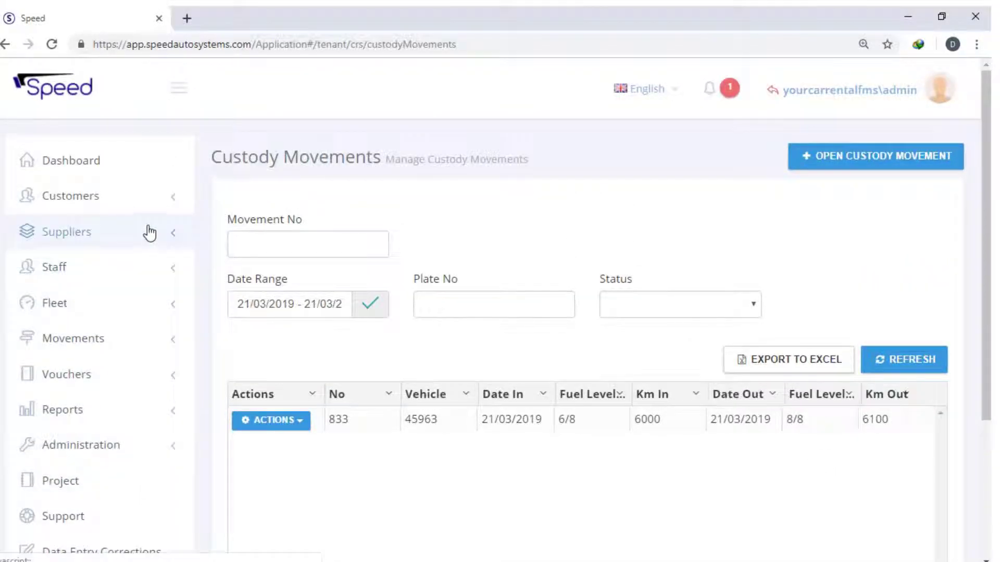
{"action": "left_click", "coordinate": [112, 311]}
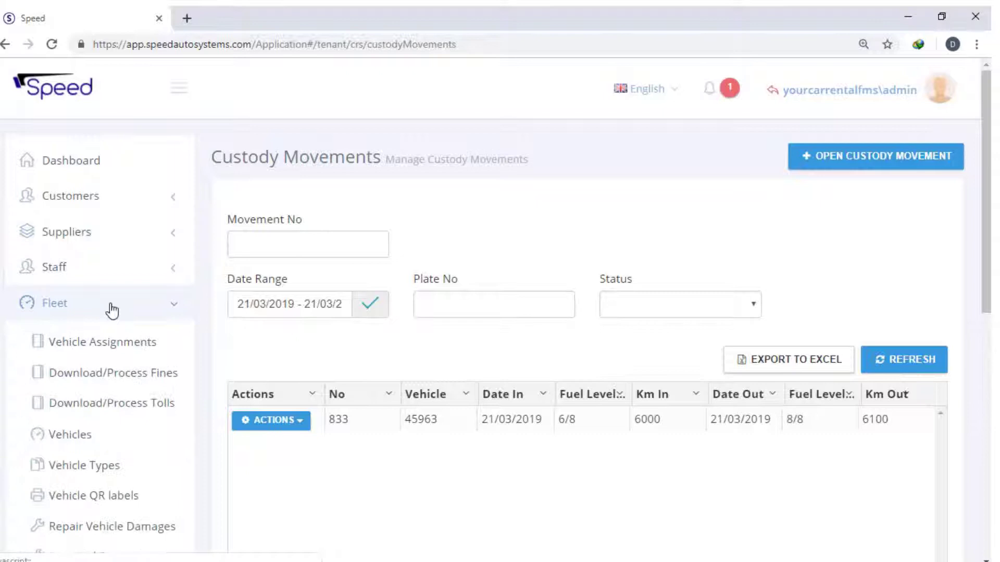
{"action": "left_click", "coordinate": [103, 339]}
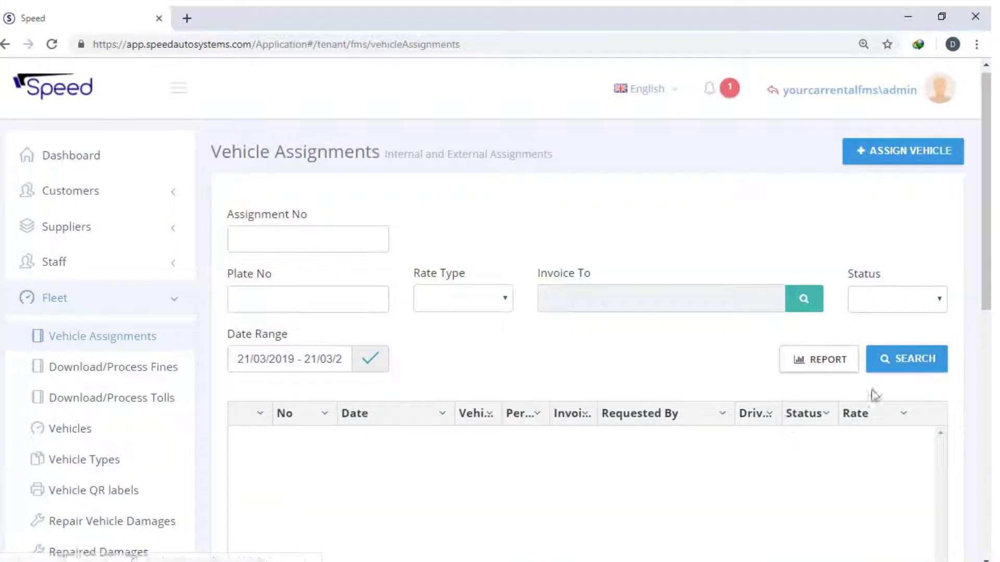
{"action": "left_click", "coordinate": [895, 368]}
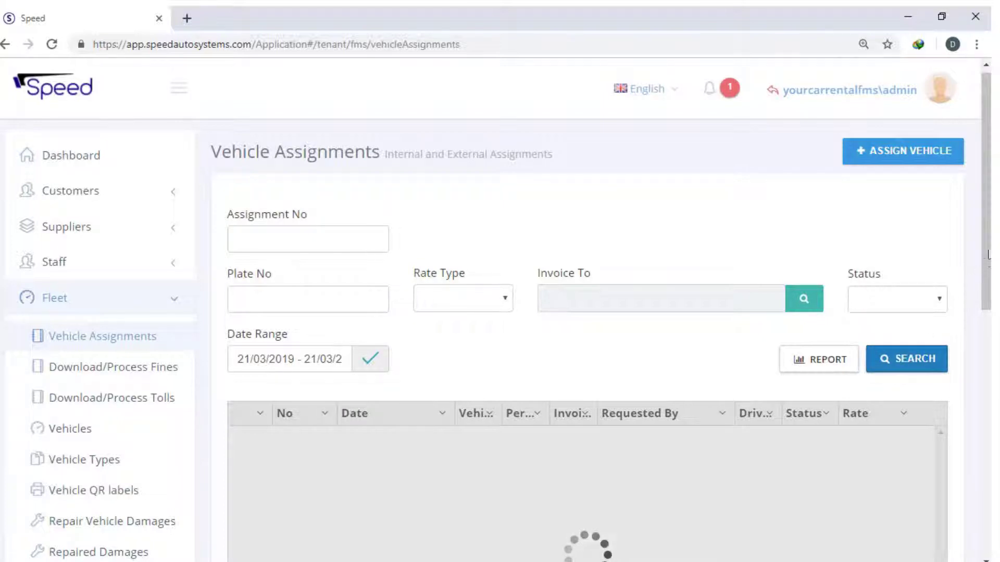
Step: View the movements recorded under vehicle 45963's open assignment and close the assignment
{"action": "scroll", "coordinate": [460, 371], "scroll_direction": "down", "scroll_amount": 1}
{"action": "left_click", "coordinate": [255, 378]}
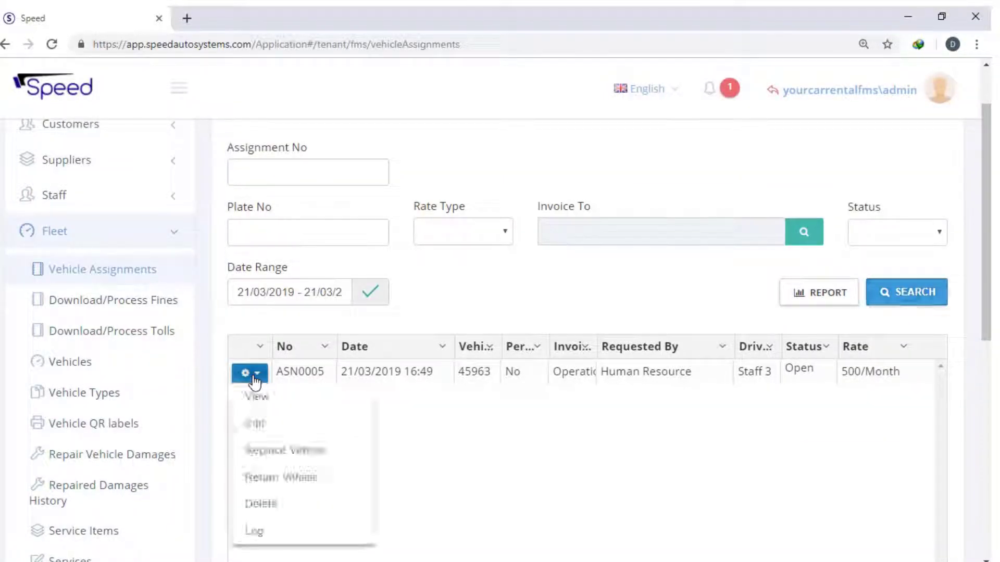
{"action": "left_click", "coordinate": [267, 402]}
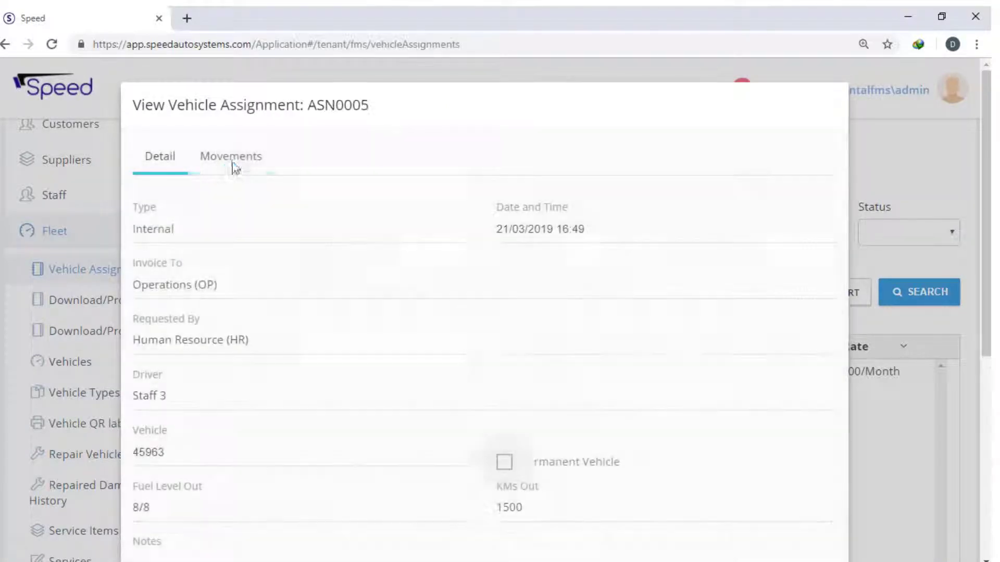
{"action": "left_click", "coordinate": [234, 166]}
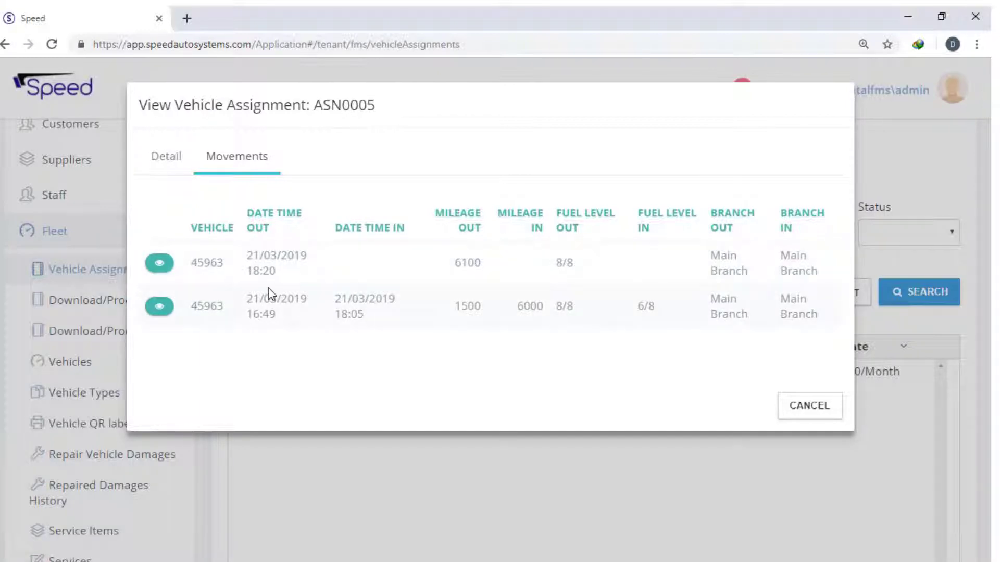
{"action": "left_click", "coordinate": [812, 408]}
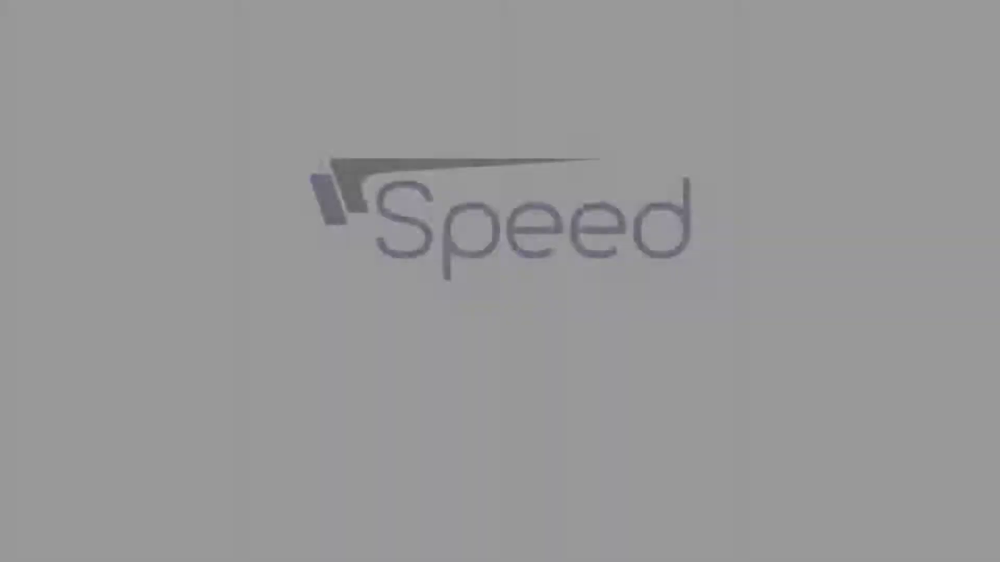